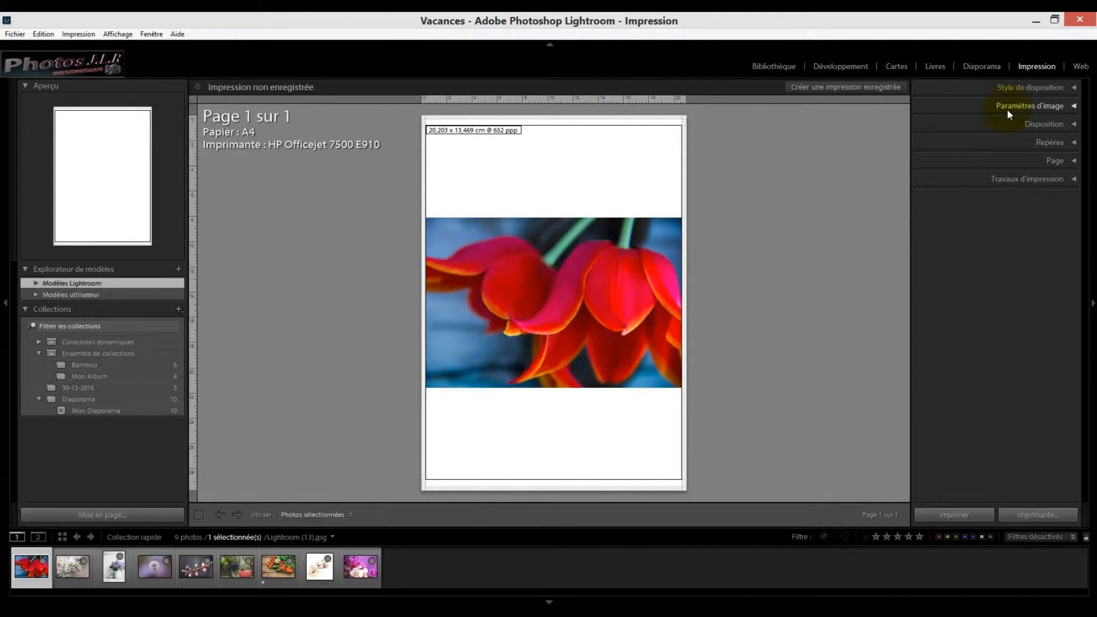
# Step: Try the Zoom pour remplissage image setting on the tulip photo and switch it back off
pyautogui.click(1074, 107)
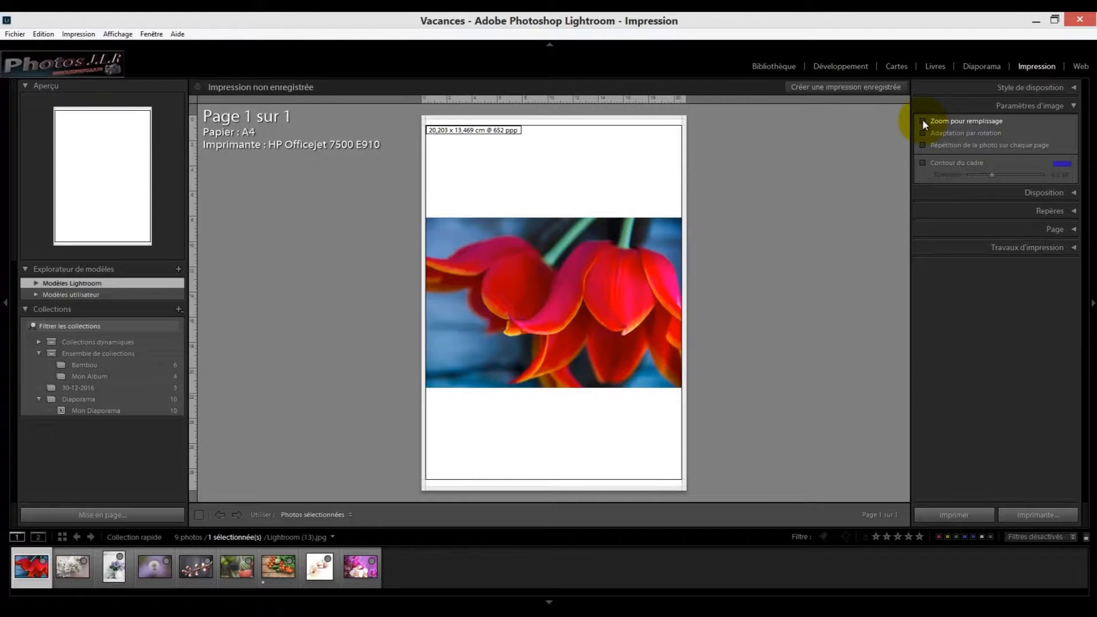
pyautogui.click(922, 121)
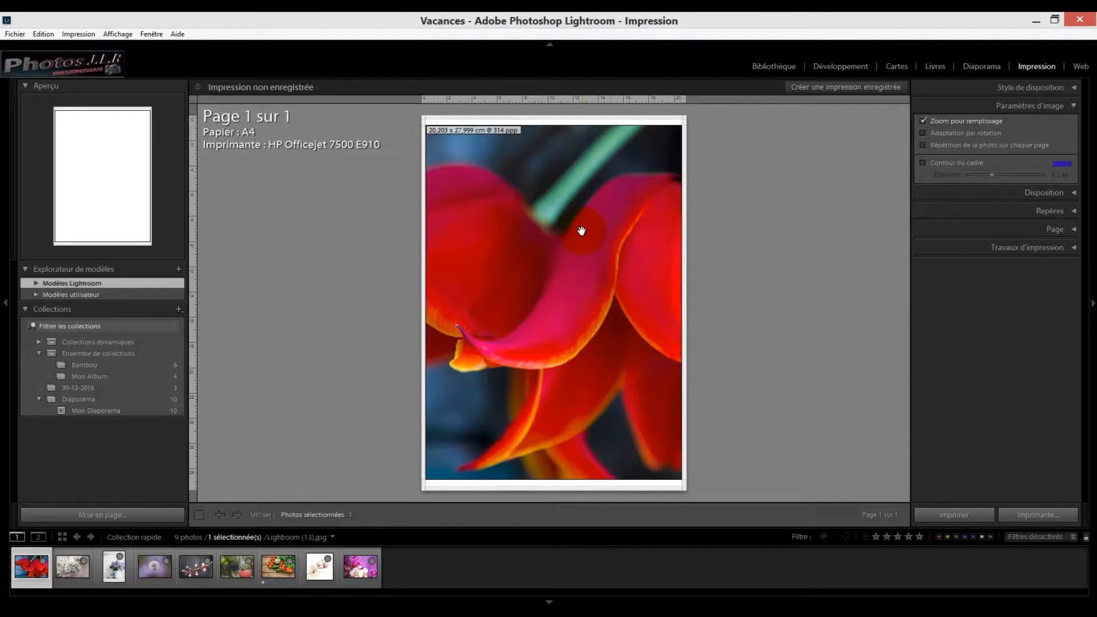
pyautogui.click(924, 121)
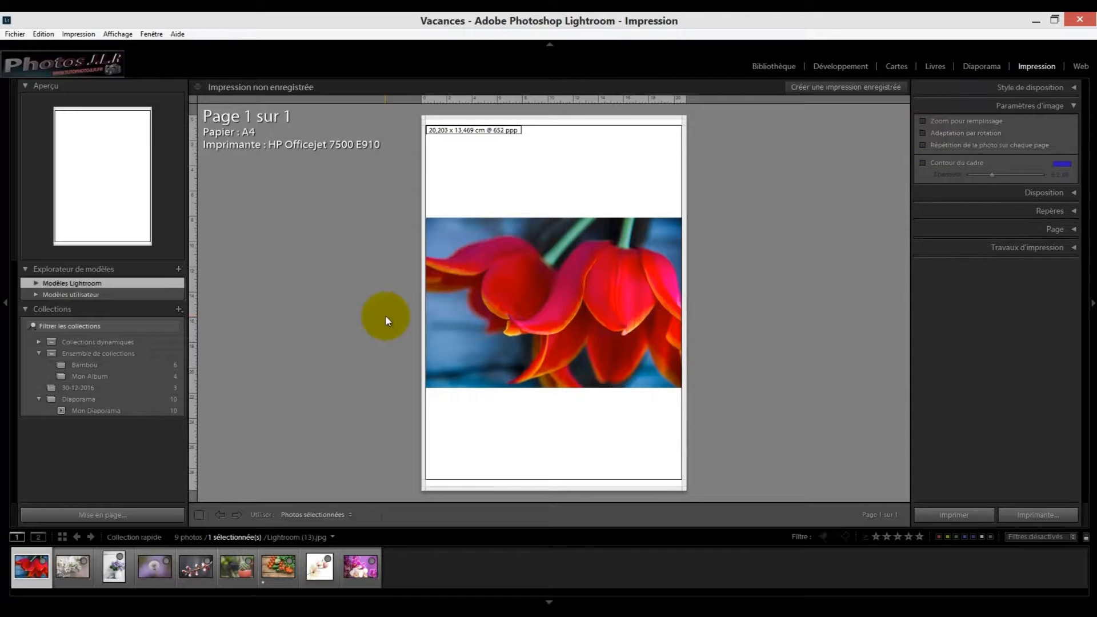
pyautogui.moveTo(682, 291); pyautogui.dragTo(682, 292)
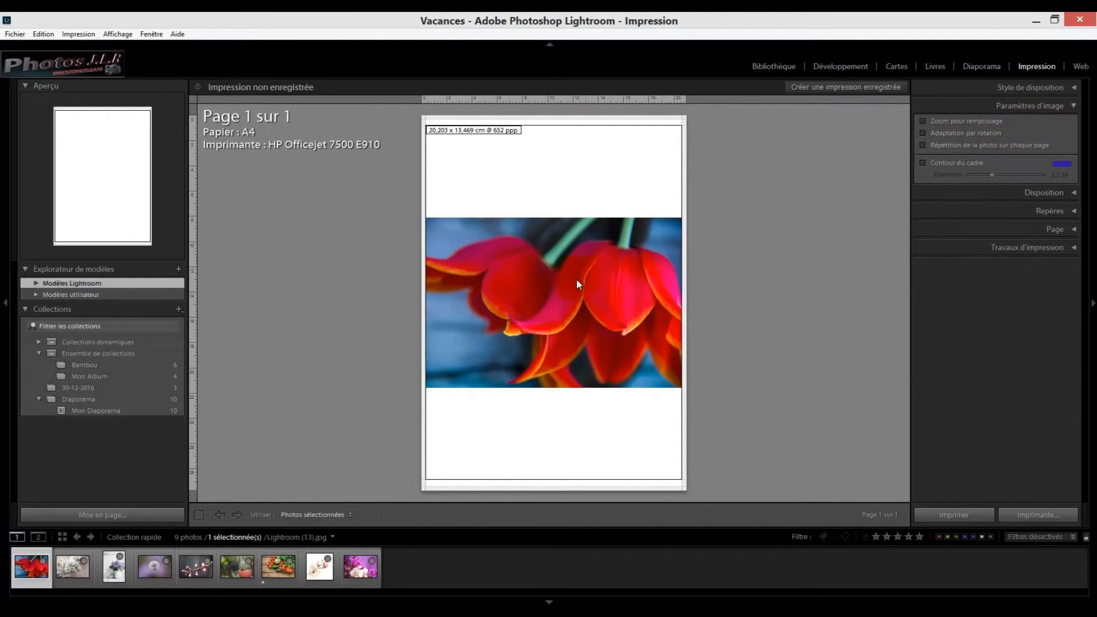
# Step: Enable Adaptation par rotation for the tulip photo and add a frame outline with a thickness of 10,3 pt
pyautogui.click(923, 132)
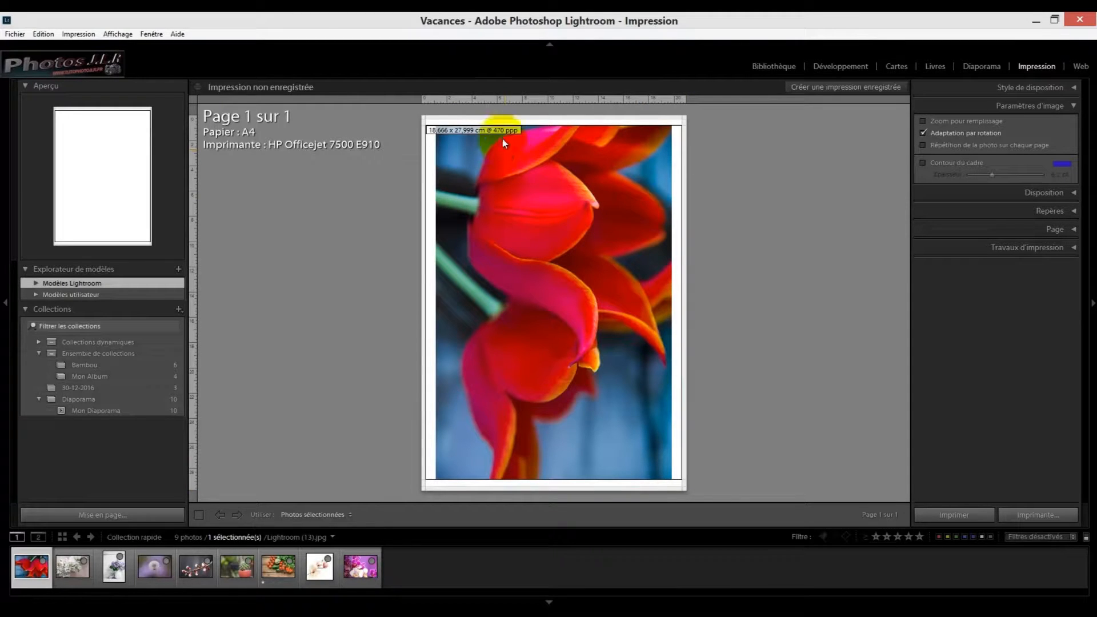
pyautogui.click(445, 188)
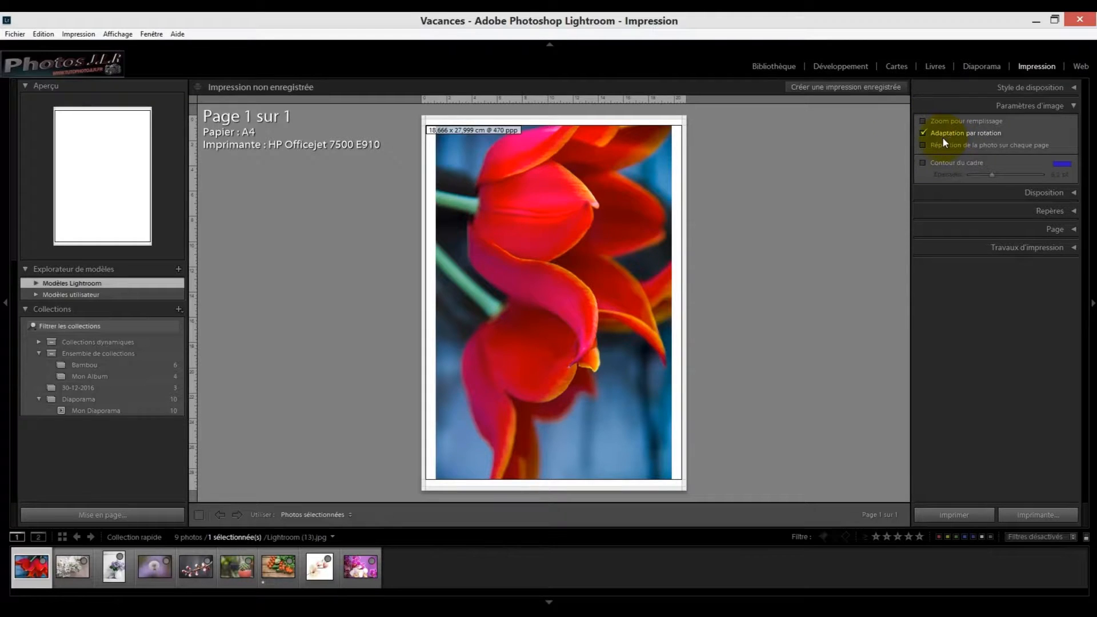
pyautogui.click(923, 163)
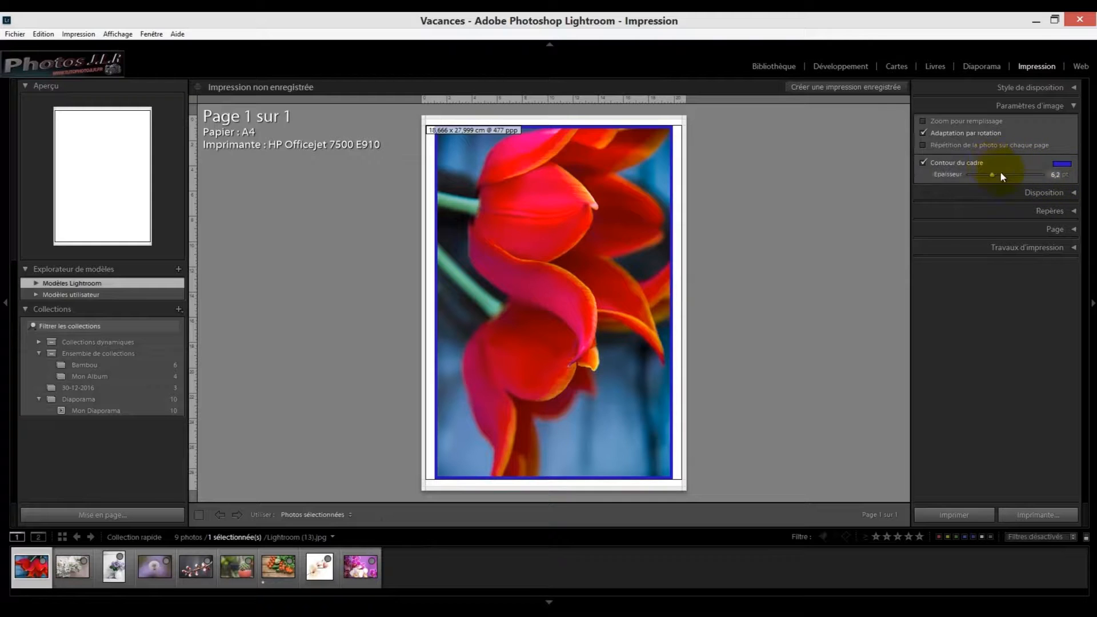
pyautogui.moveTo(993, 177); pyautogui.dragTo(1028, 176)
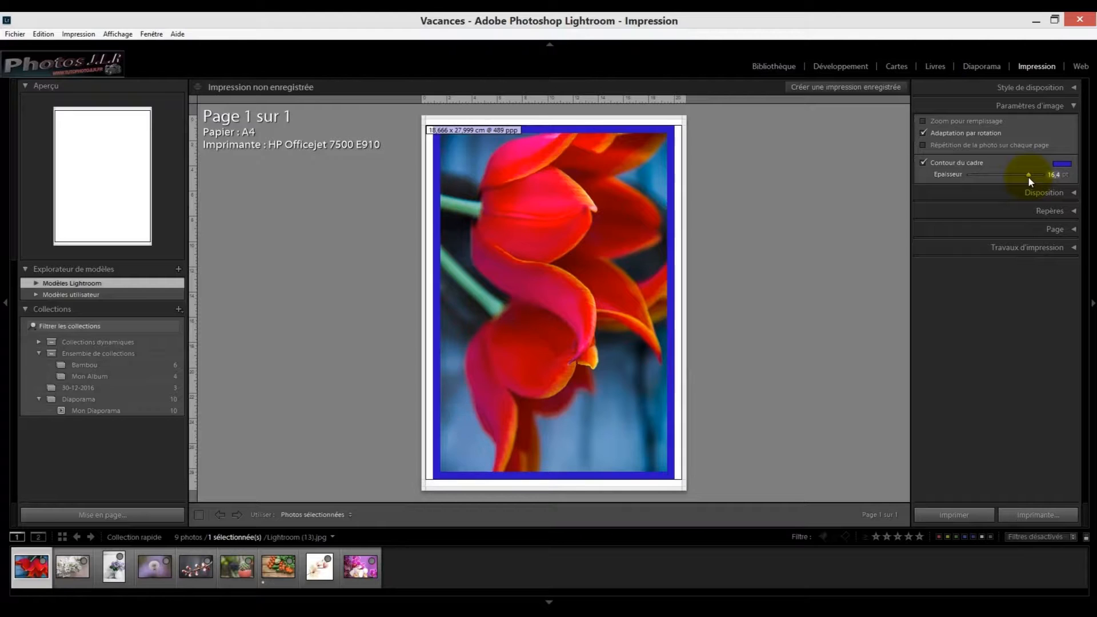
pyautogui.moveTo(1027, 176); pyautogui.dragTo(1006, 180)
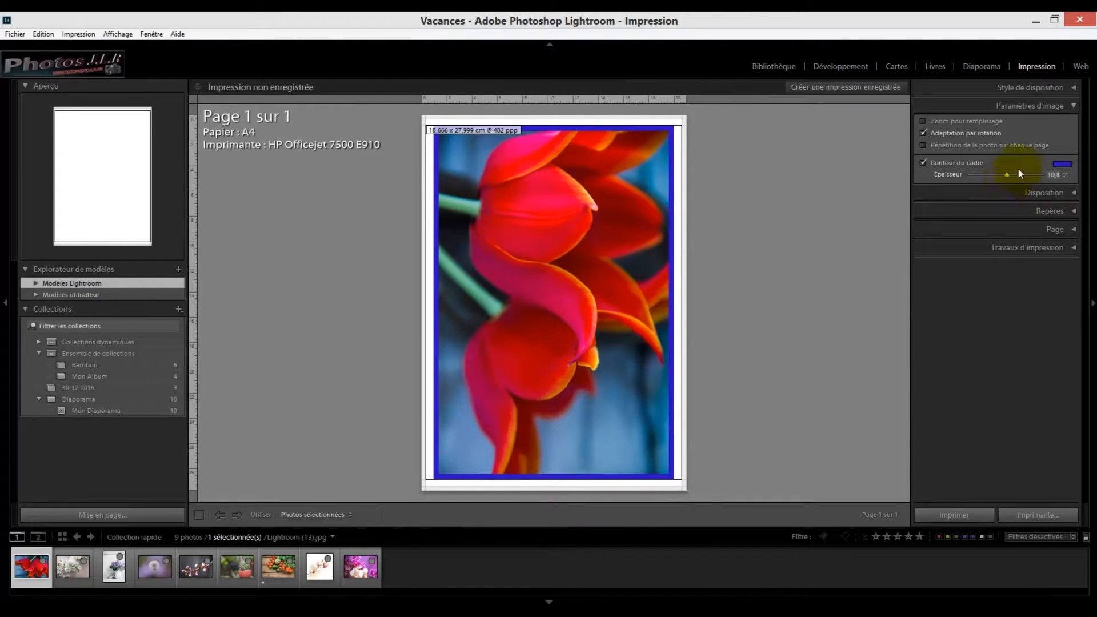
# Step: Change the frame outline colour to orange-red, sampling it from the colour spectrum
pyautogui.click(1062, 164)
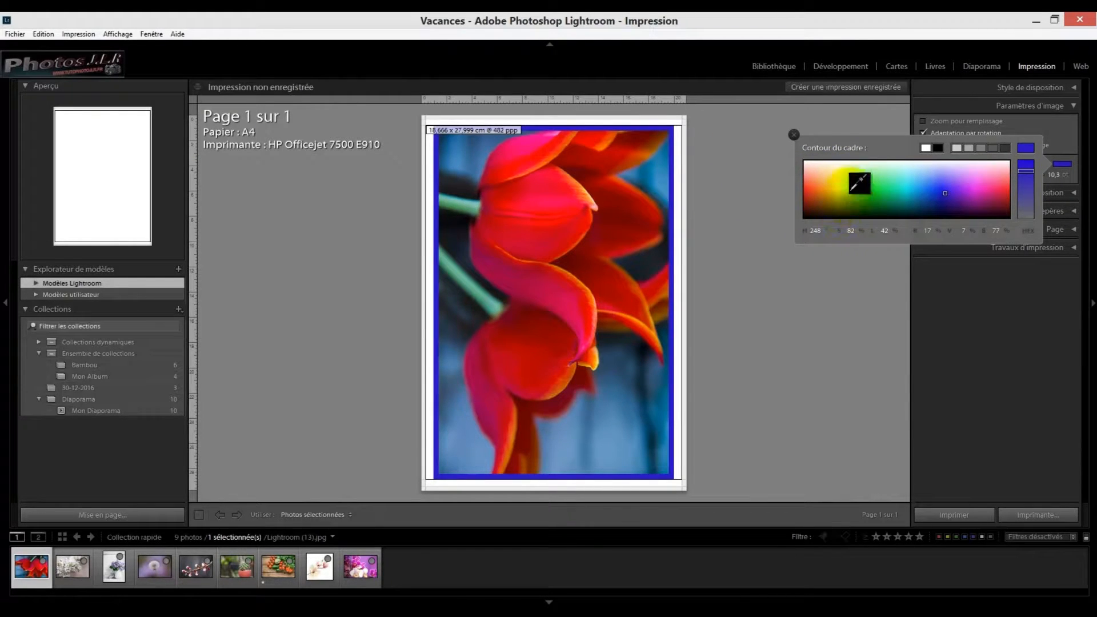
pyautogui.click(921, 185)
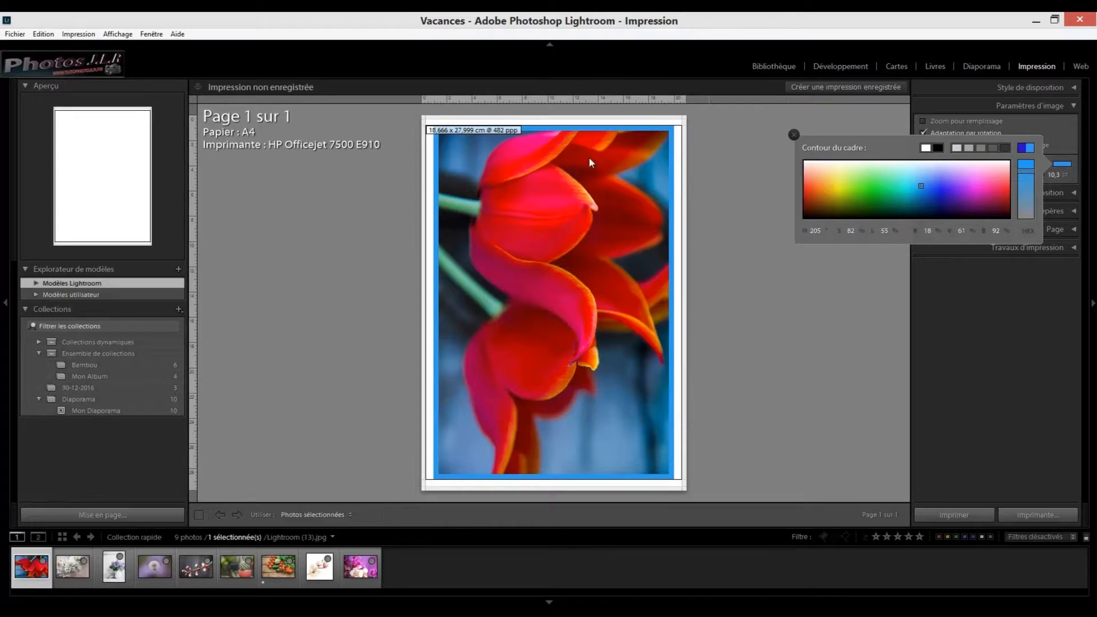
pyautogui.click(811, 189)
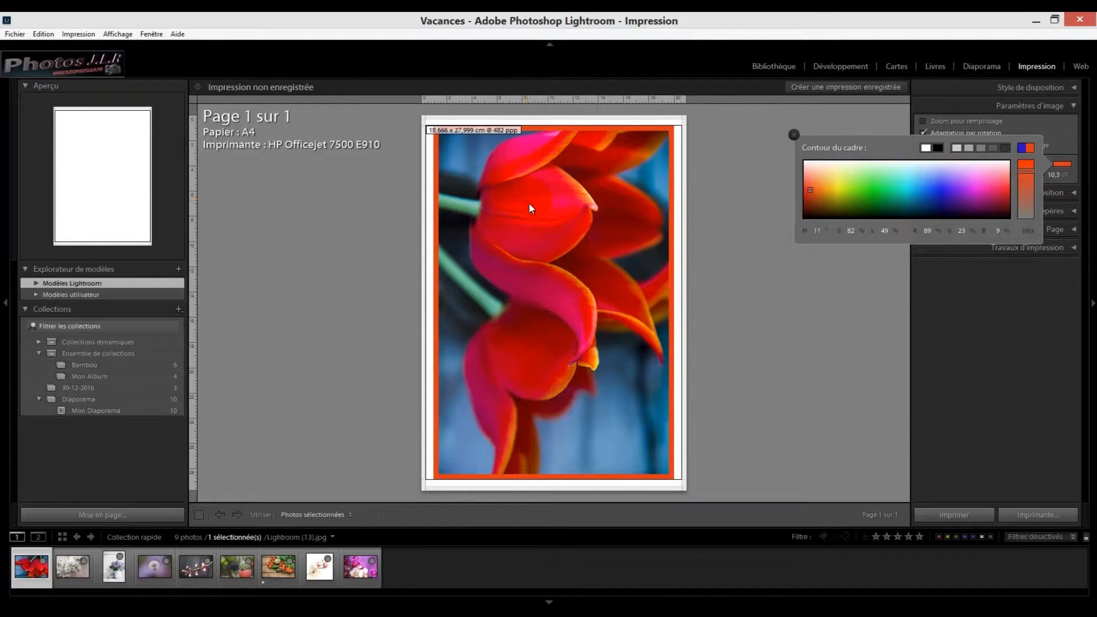
pyautogui.click(794, 134)
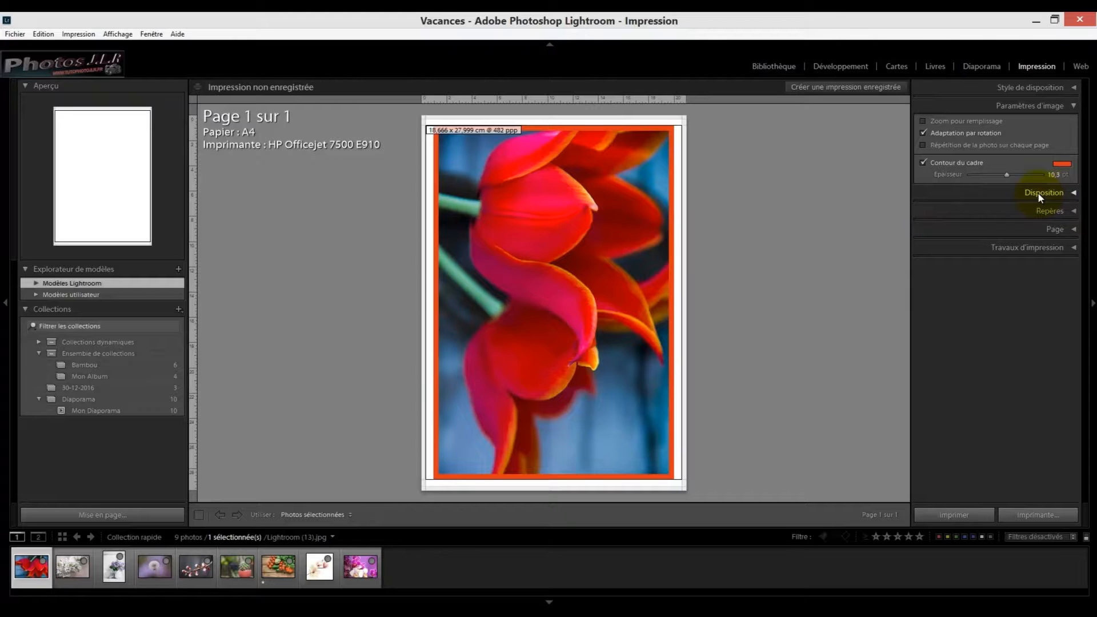
# Step: Set the ruler units of the page layout to Centimètres
pyautogui.click(1074, 193)
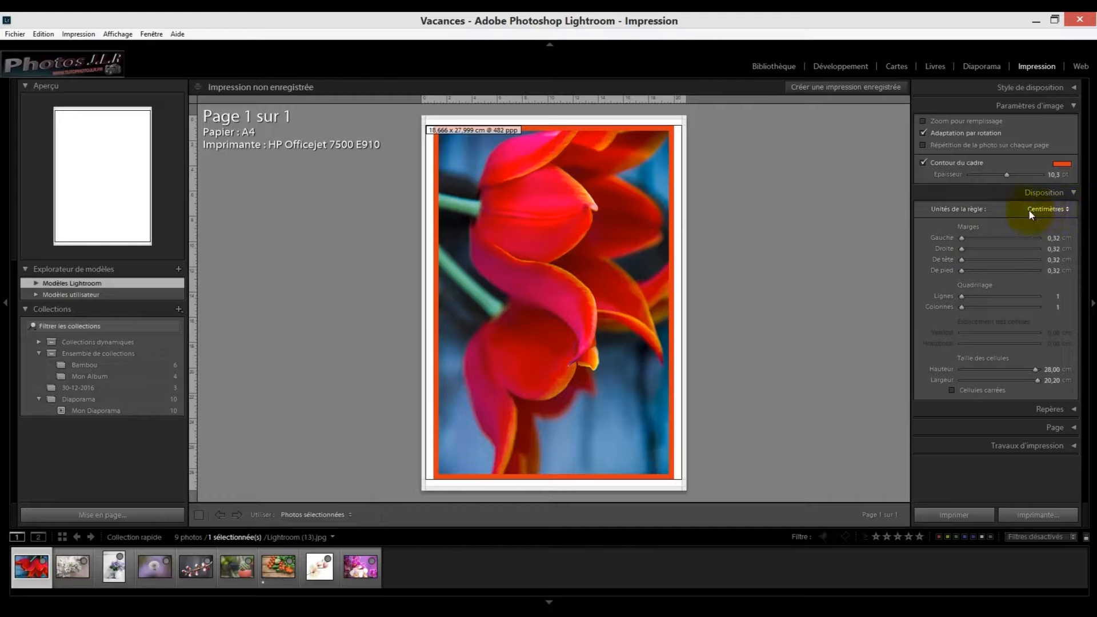
pyautogui.click(1068, 210)
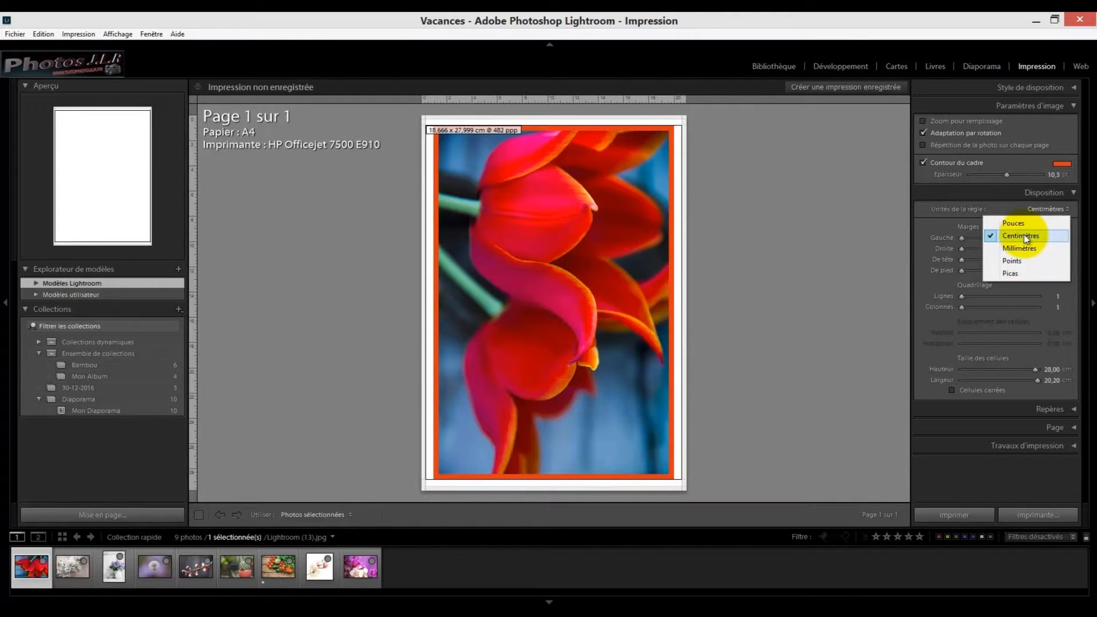
pyautogui.click(1054, 234)
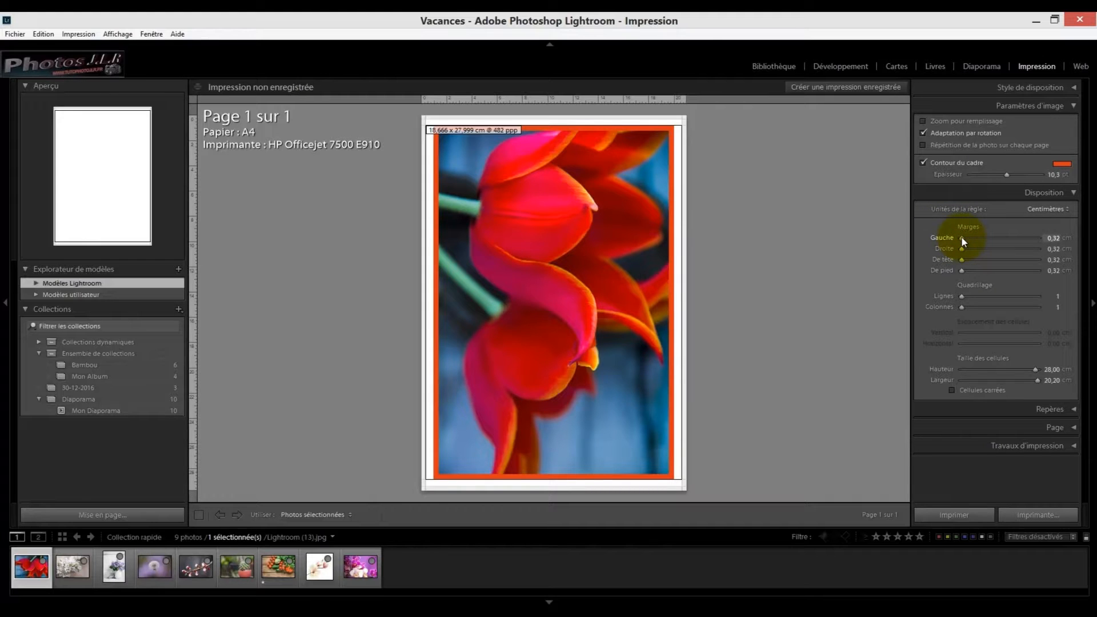
# Step: Try a left margin of 10,76 cm, a right one of 8,55 cm and a top one of 9,01 cm, resetting each to 0,32 cm
pyautogui.moveTo(963, 238); pyautogui.dragTo(1002, 239)
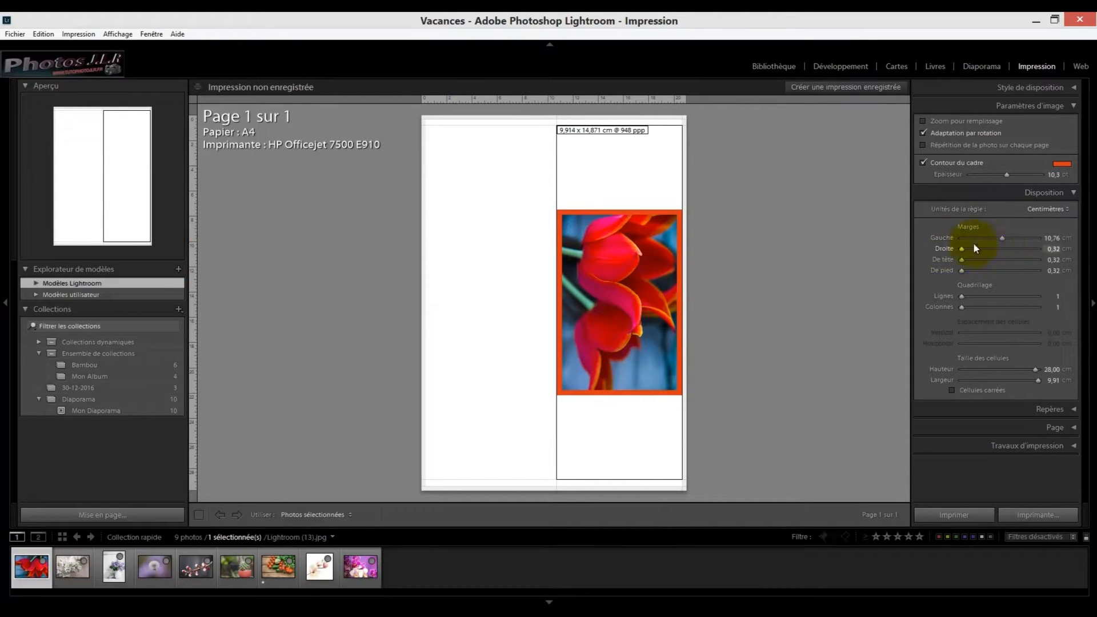
pyautogui.moveTo(1000, 237); pyautogui.dragTo(936, 249)
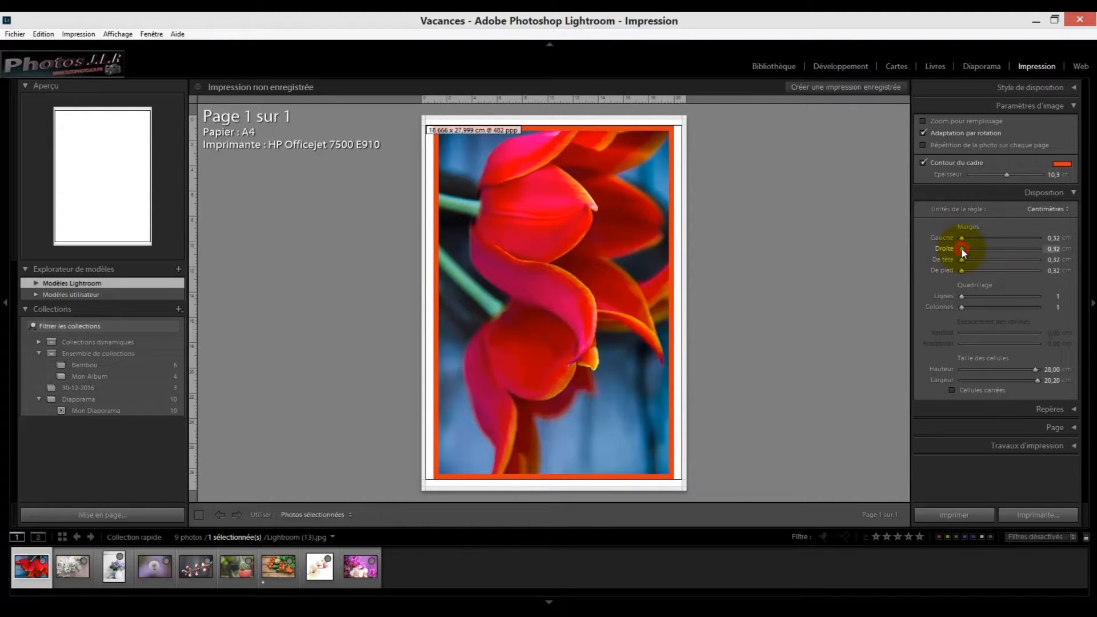
pyautogui.moveTo(962, 249); pyautogui.dragTo(993, 255)
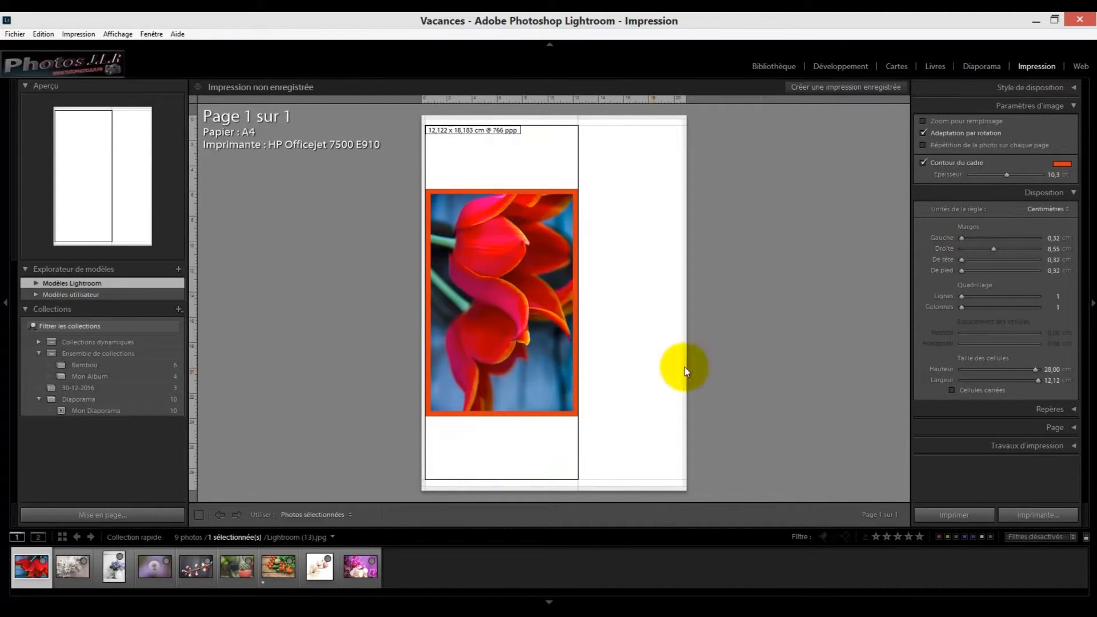
pyautogui.moveTo(995, 249); pyautogui.dragTo(960, 253)
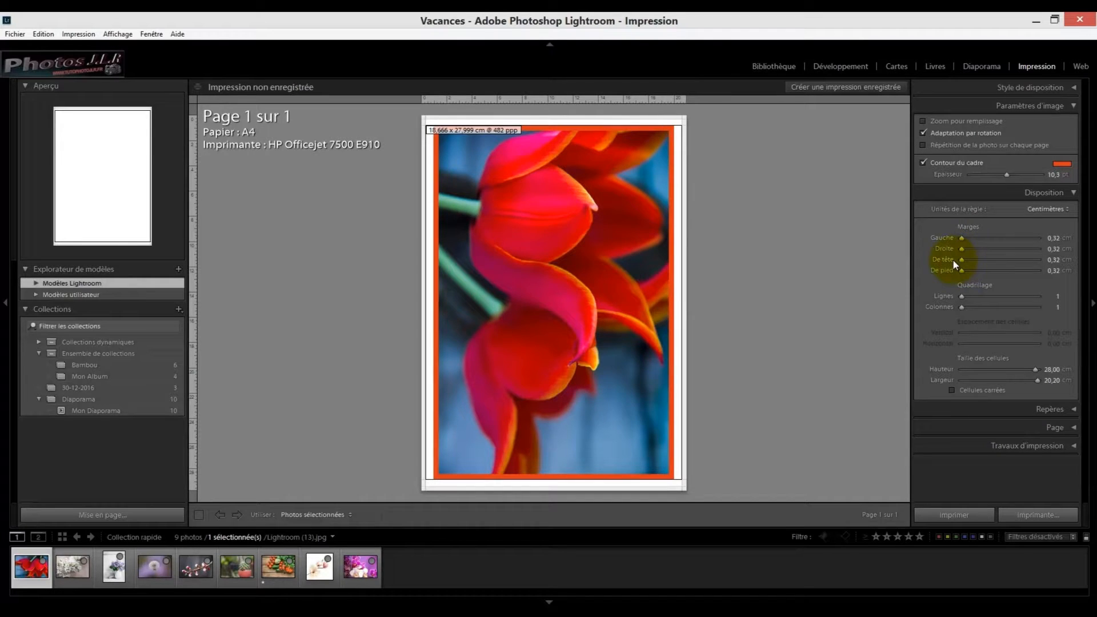
pyautogui.moveTo(962, 259); pyautogui.dragTo(985, 262)
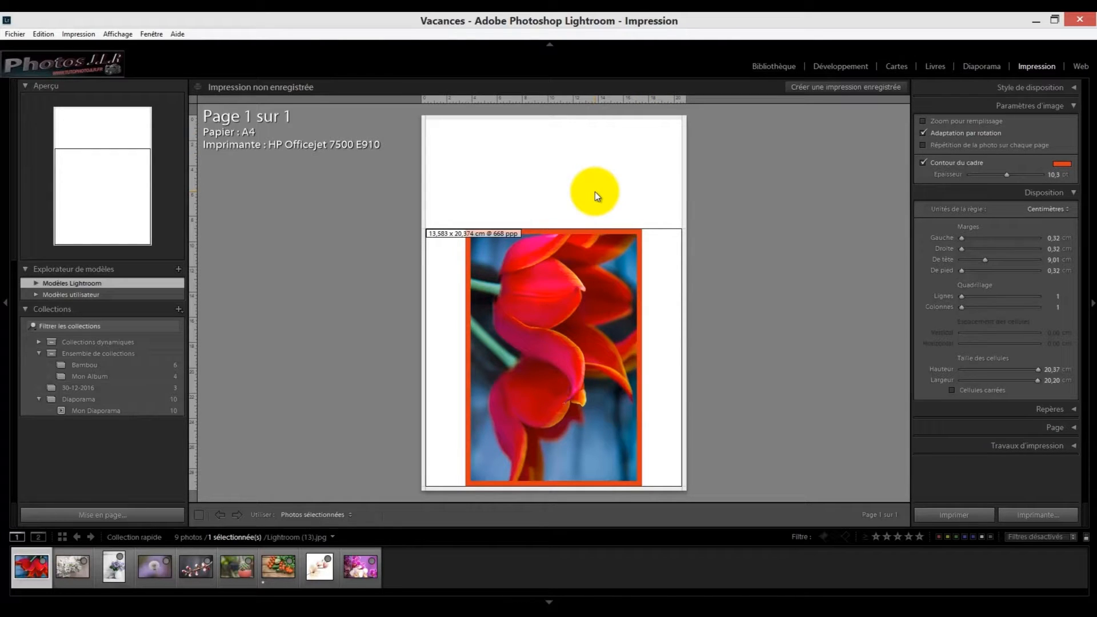
pyautogui.moveTo(986, 263); pyautogui.dragTo(949, 263)
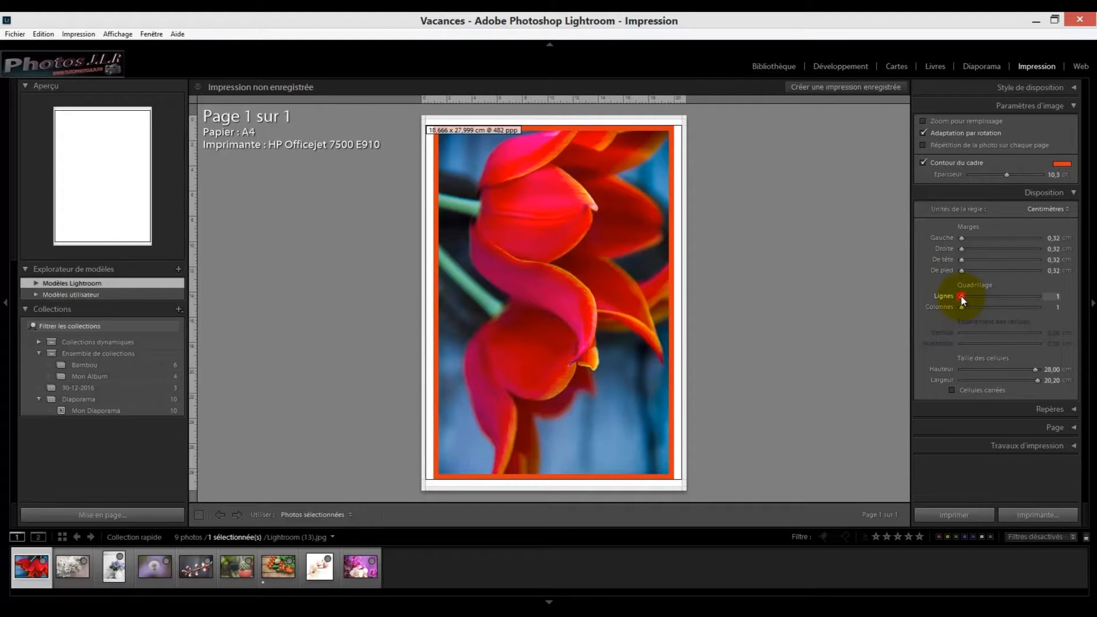
# Step: Divide the page into a grid of 4 rows and 4 columns, trying 2 and 3 rows on the way
pyautogui.moveTo(961, 296); pyautogui.dragTo(965, 296)
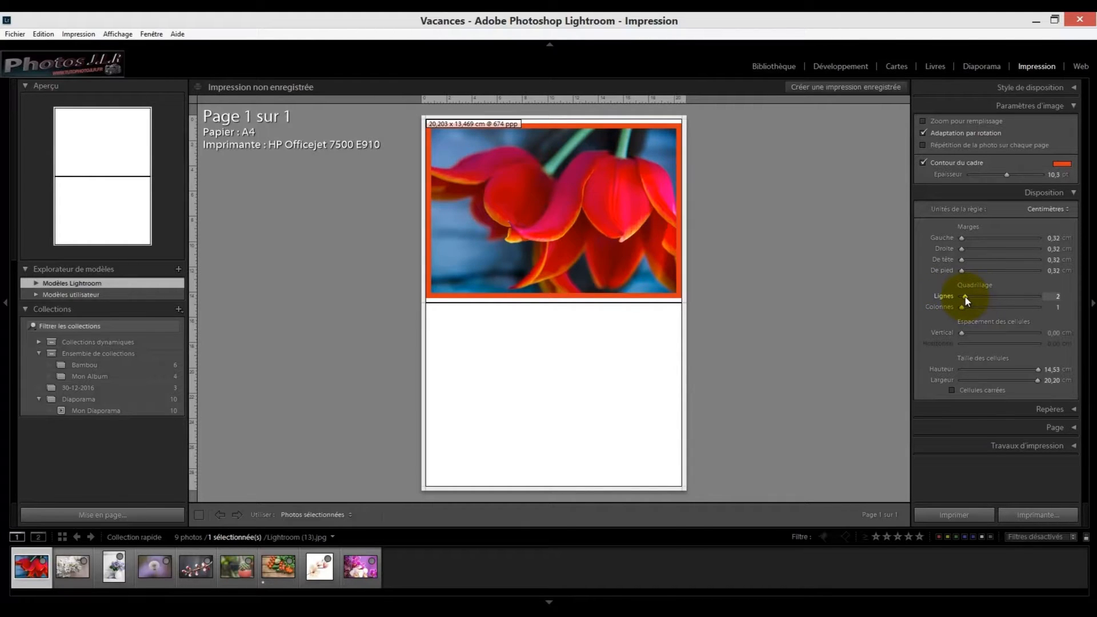
pyautogui.click(1058, 298)
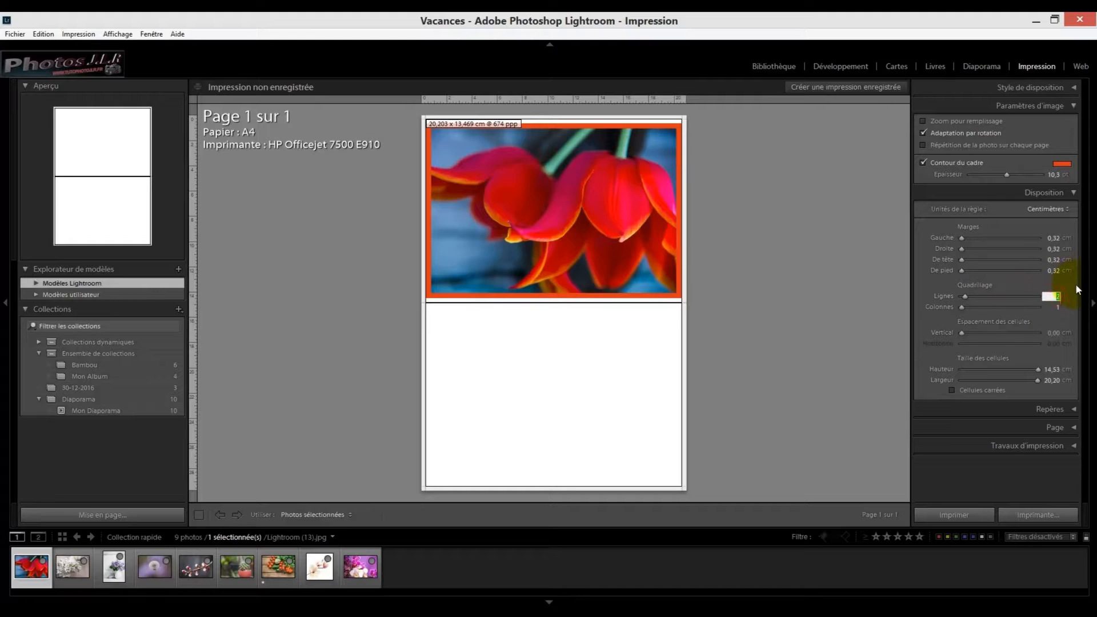
pyautogui.write('3')
pyautogui.press('Return')
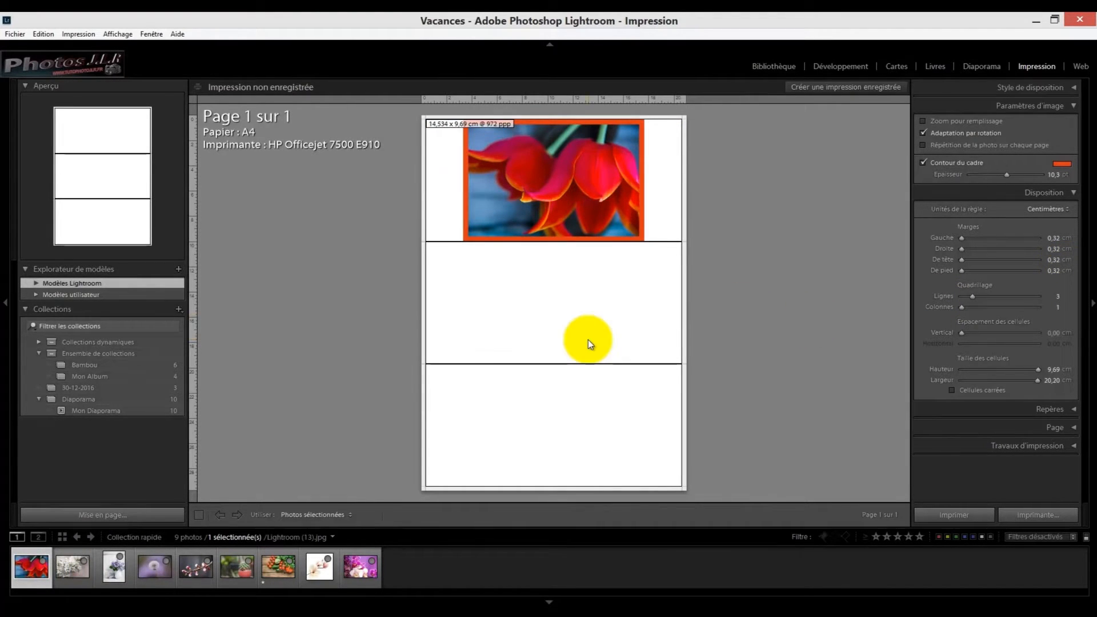
pyautogui.click(1059, 296)
pyautogui.write('4')
pyautogui.press('Return')
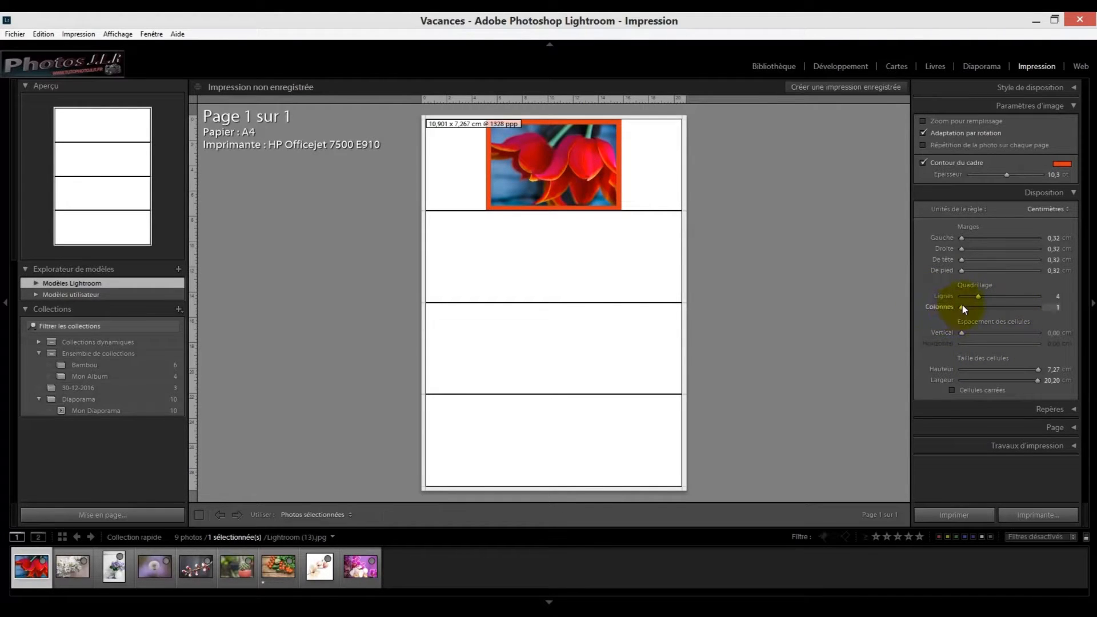
pyautogui.moveTo(961, 307); pyautogui.dragTo(967, 307)
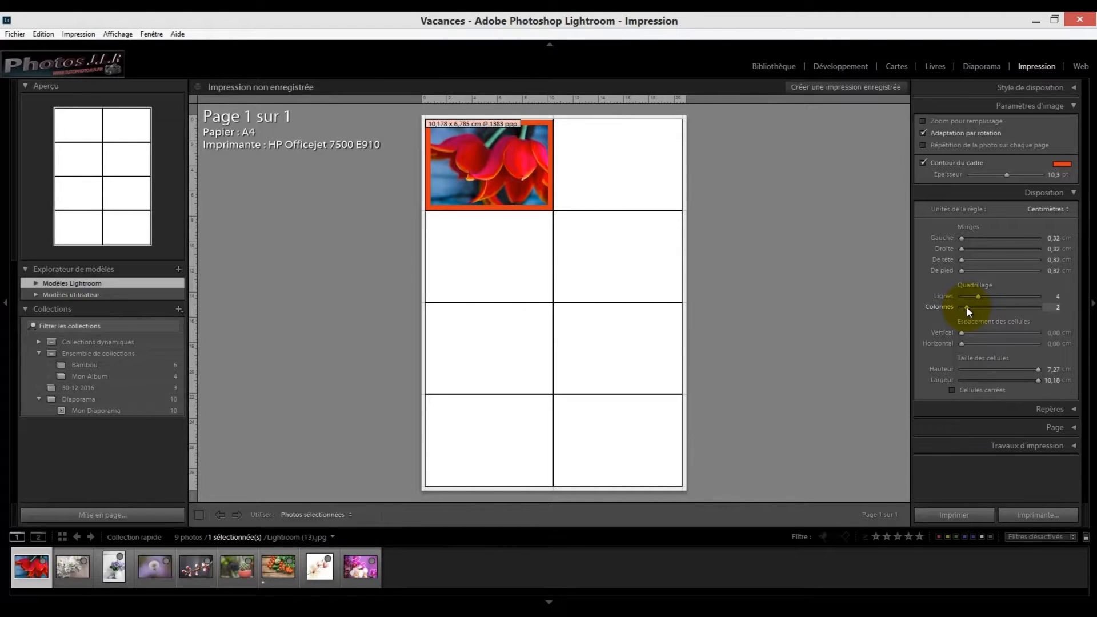
pyautogui.moveTo(967, 307); pyautogui.dragTo(978, 308)
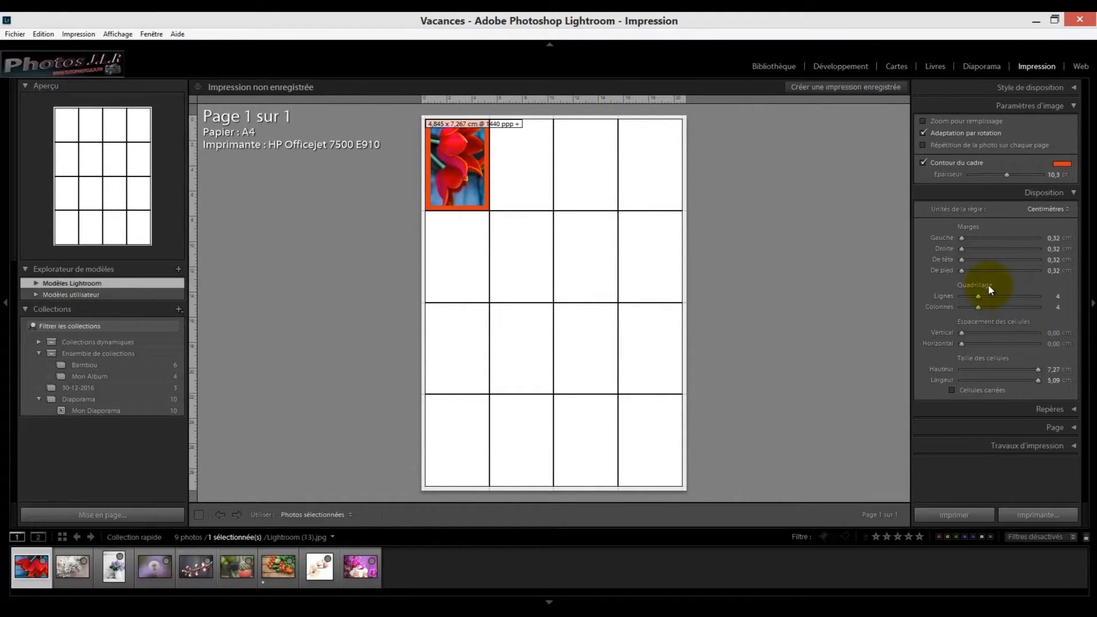
# Step: Reduce the page grid to 2 rows and 2 columns
pyautogui.write('2')
pyautogui.press('Return')
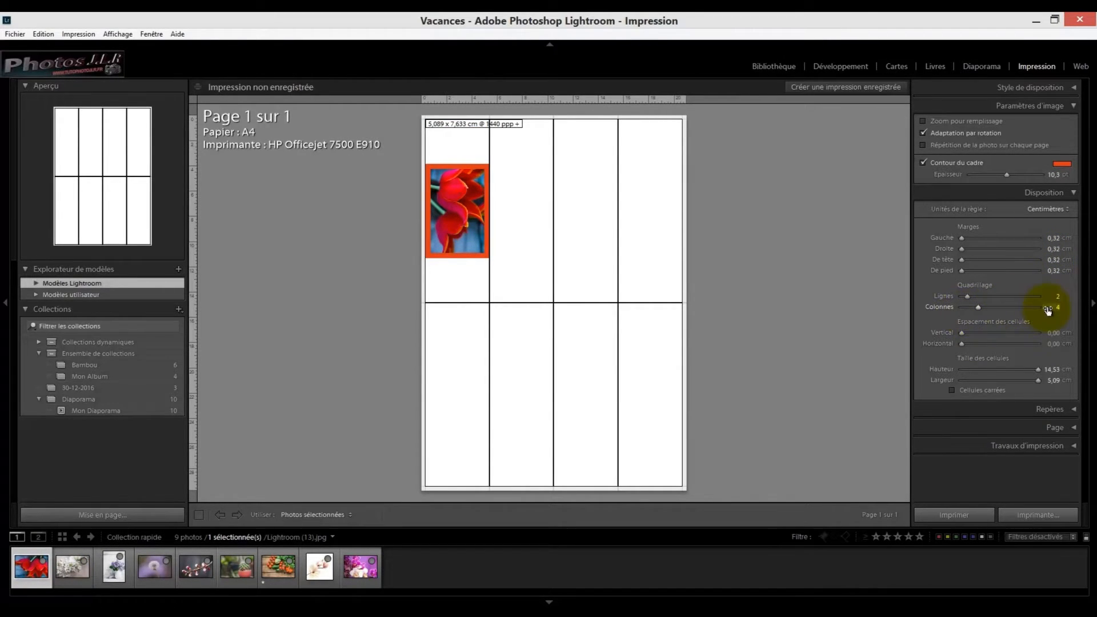
pyautogui.moveTo(978, 310); pyautogui.dragTo(969, 311)
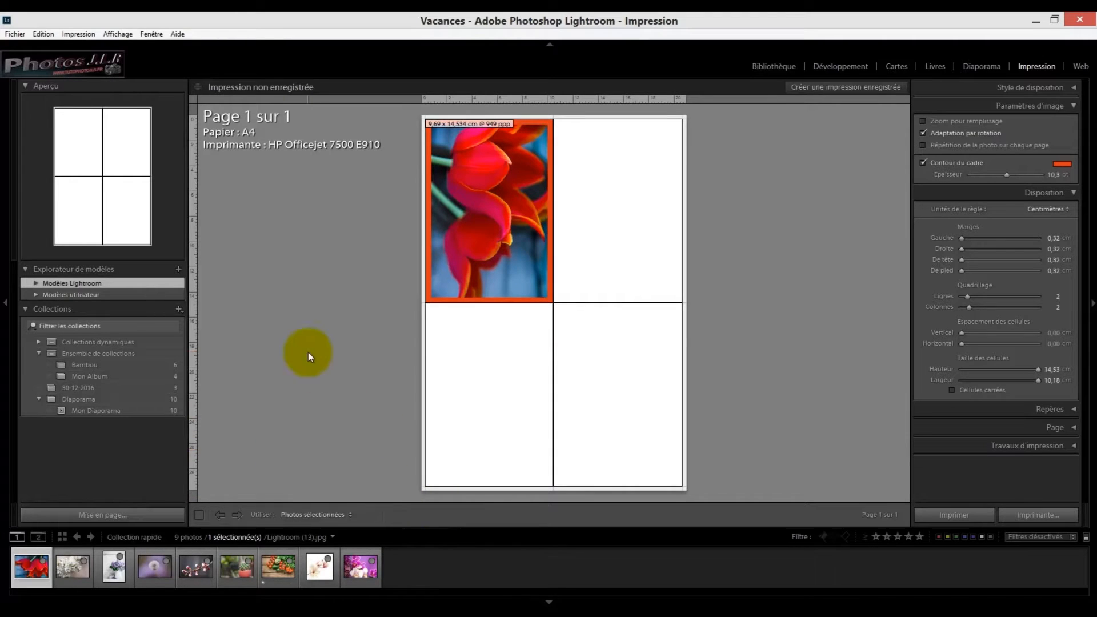
# Step: Set the print content to Utiliser les photos sélectionnées
pyautogui.click(75, 34)
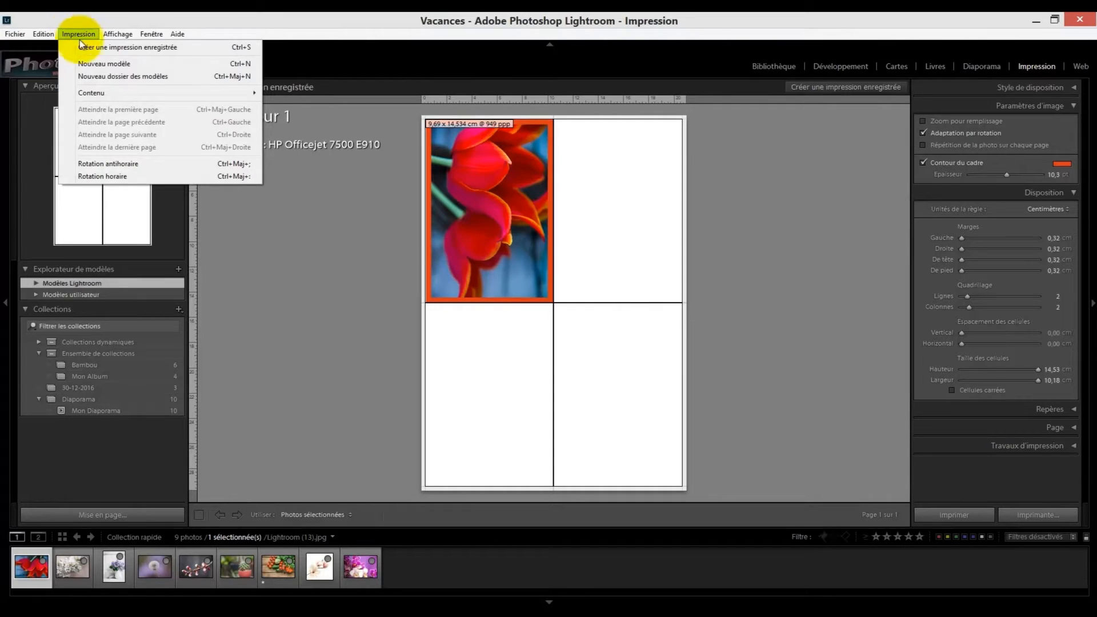
pyautogui.moveTo(93, 91)
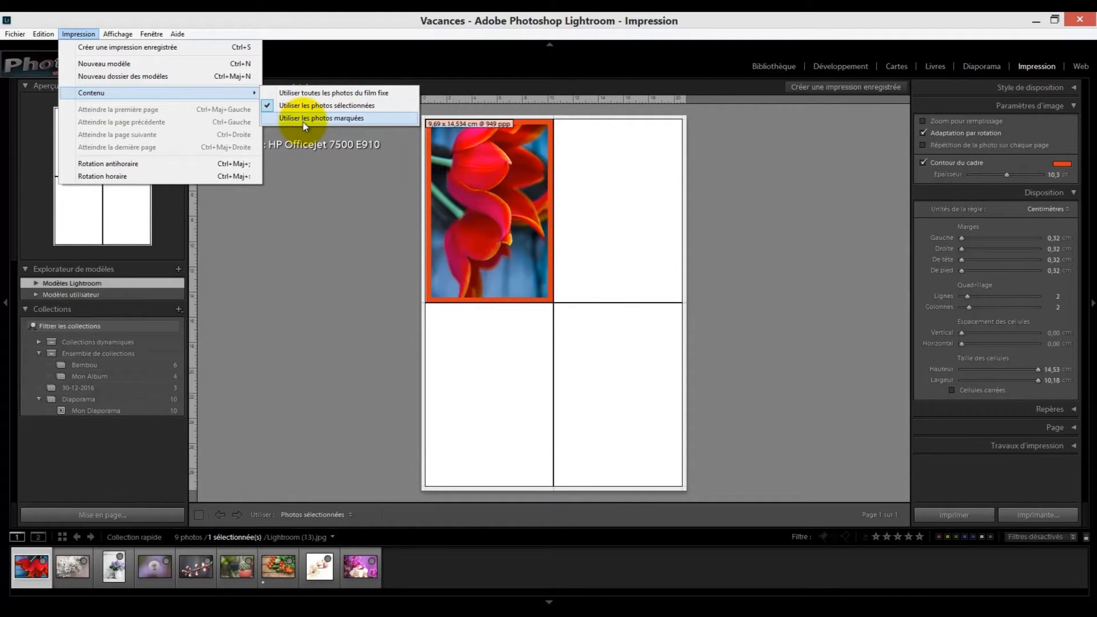
pyautogui.moveTo(80, 577); pyautogui.dragTo(368, 574)
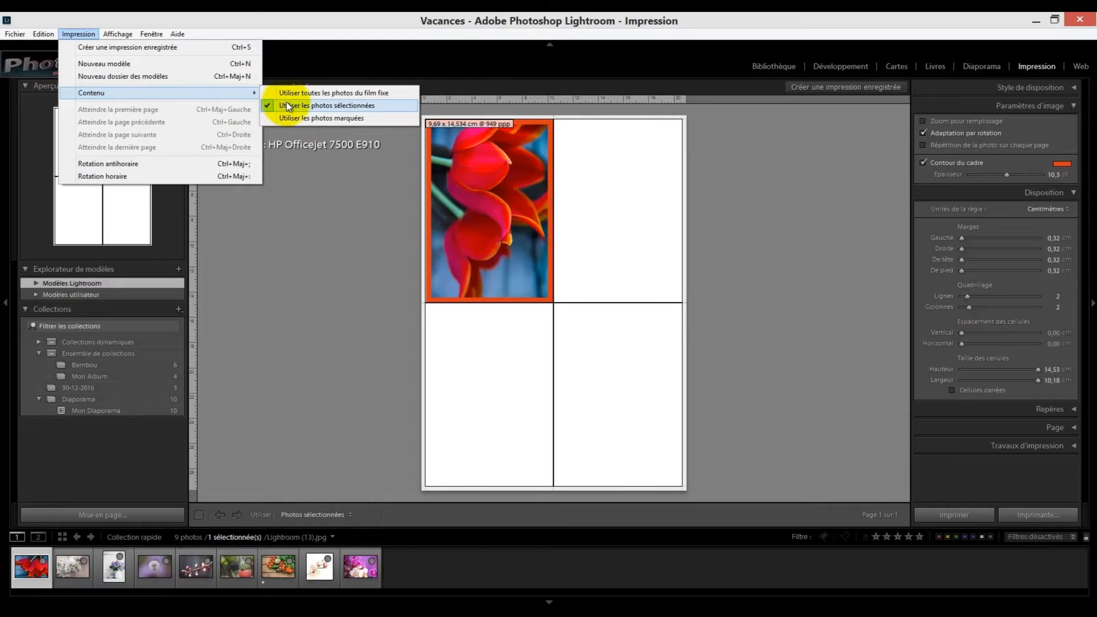
pyautogui.click(379, 107)
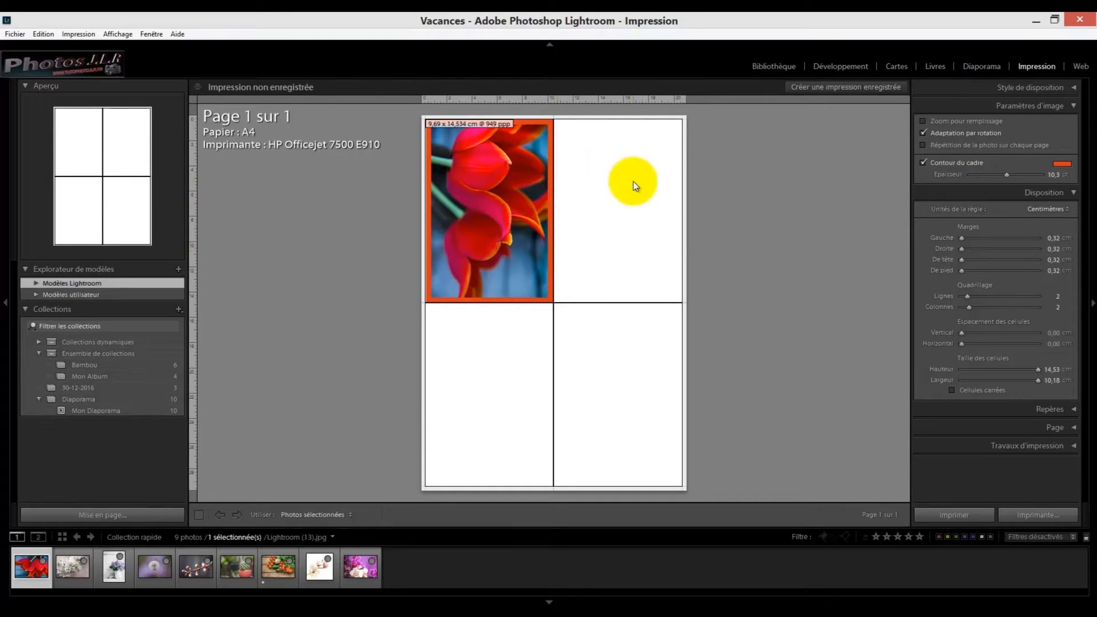
pyautogui.click(91, 537)
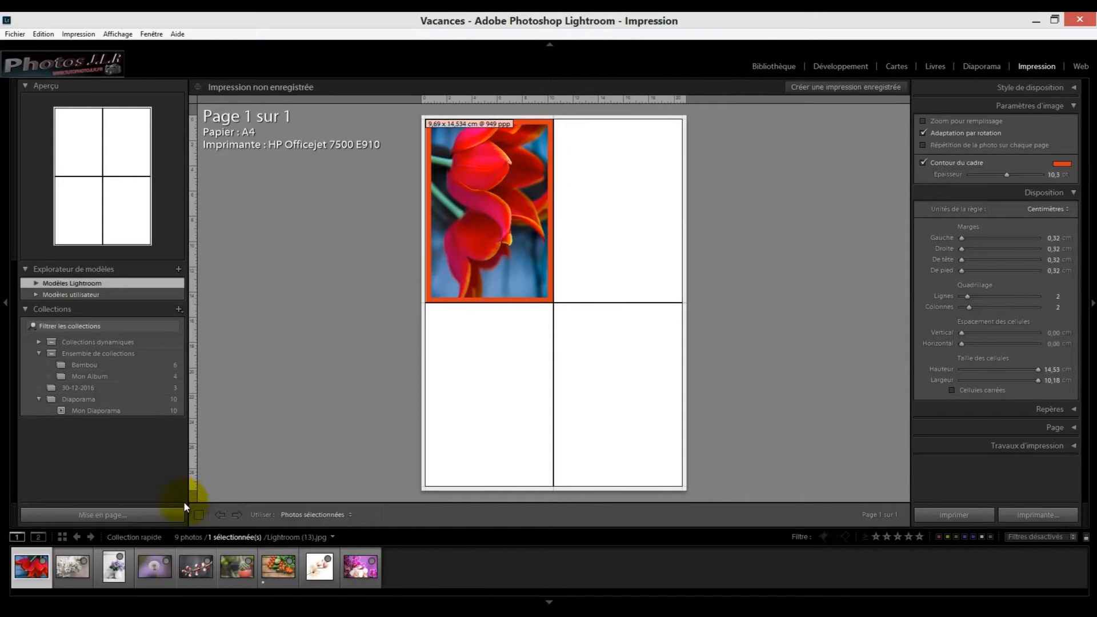
# Step: Select the dandelion, red tulip and lilac vase photos together so they fill three cells of the grid
pyautogui.click(156, 567)
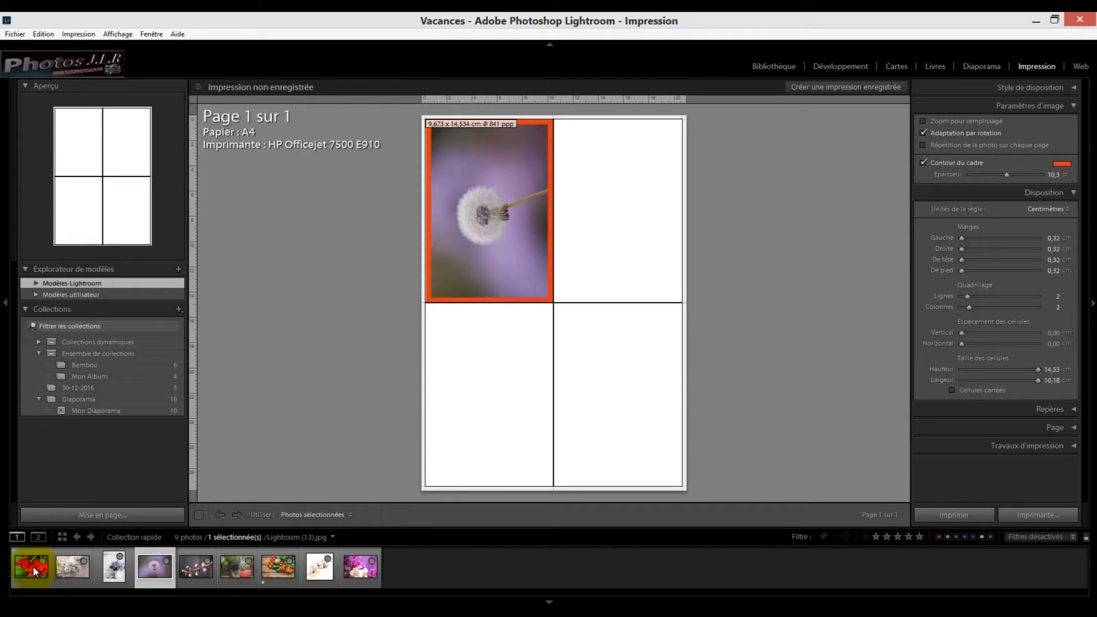
pyautogui.press('ctrl')
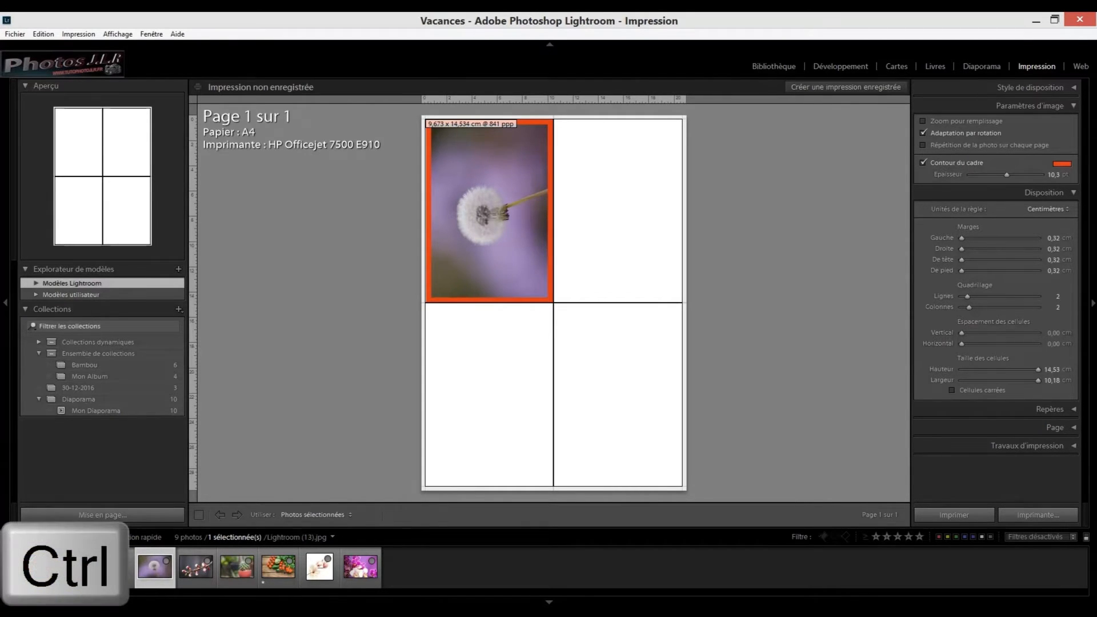
pyautogui.keyDown('ctrl'); pyautogui.click(31, 567); pyautogui.keyUp('ctrl')
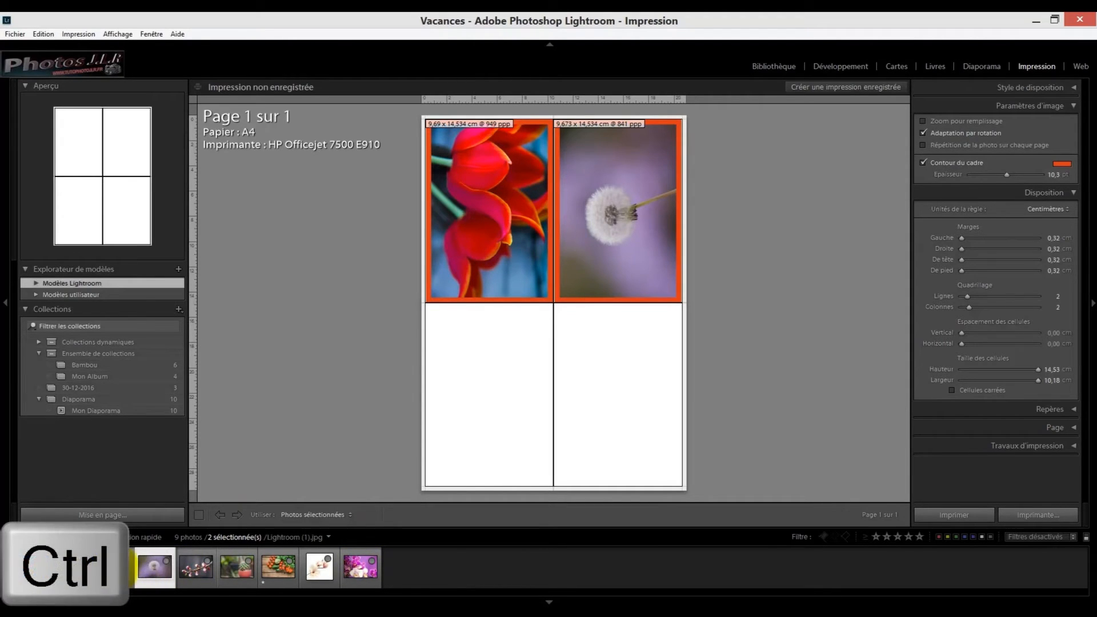
pyautogui.keyDown('ctrl'); pyautogui.click(114, 567); pyautogui.keyUp('ctrl')
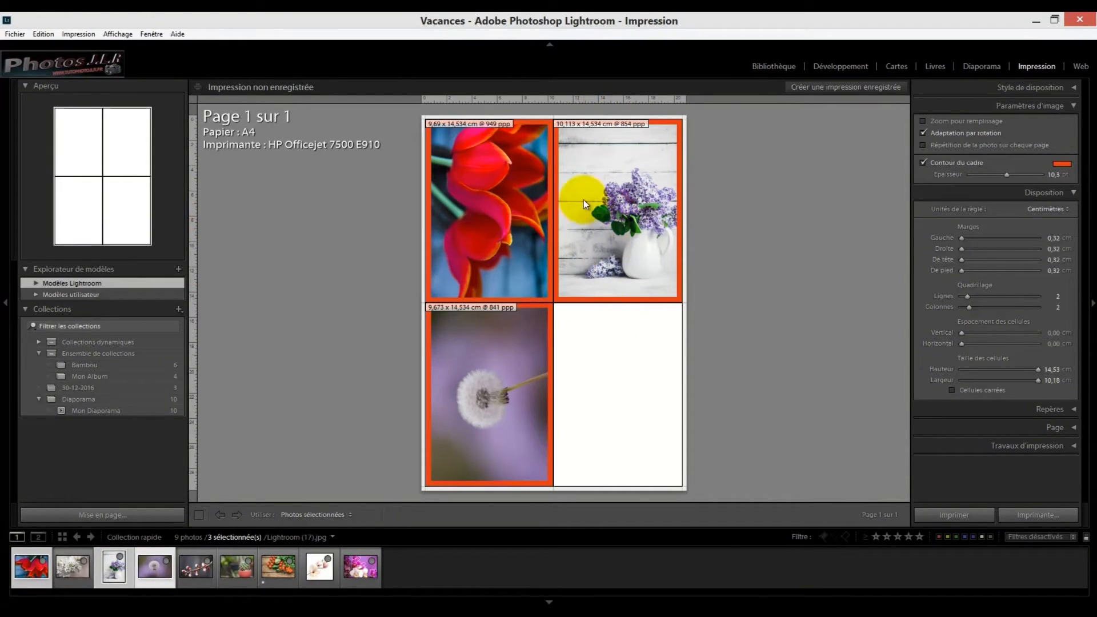
pyautogui.click(25, 571)
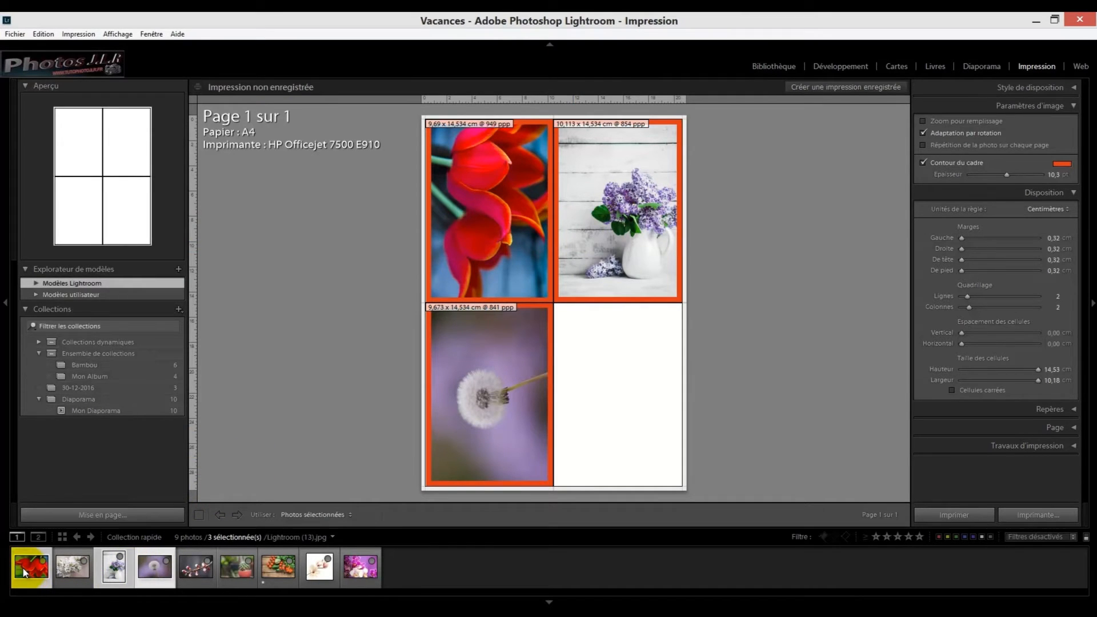
pyautogui.click(99, 573)
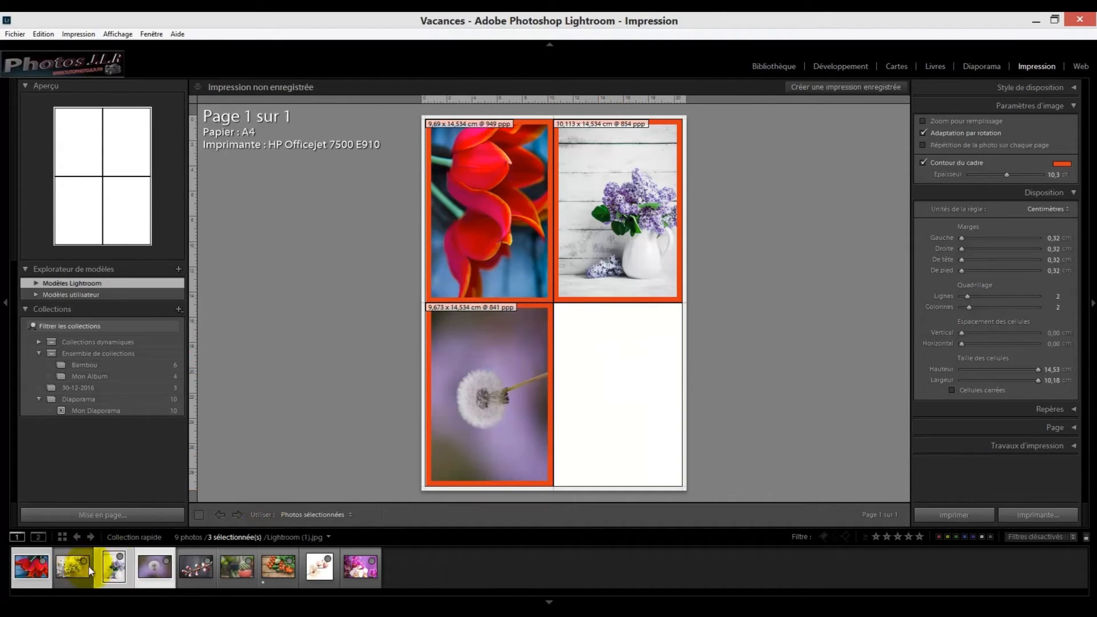
pyautogui.click(619, 198)
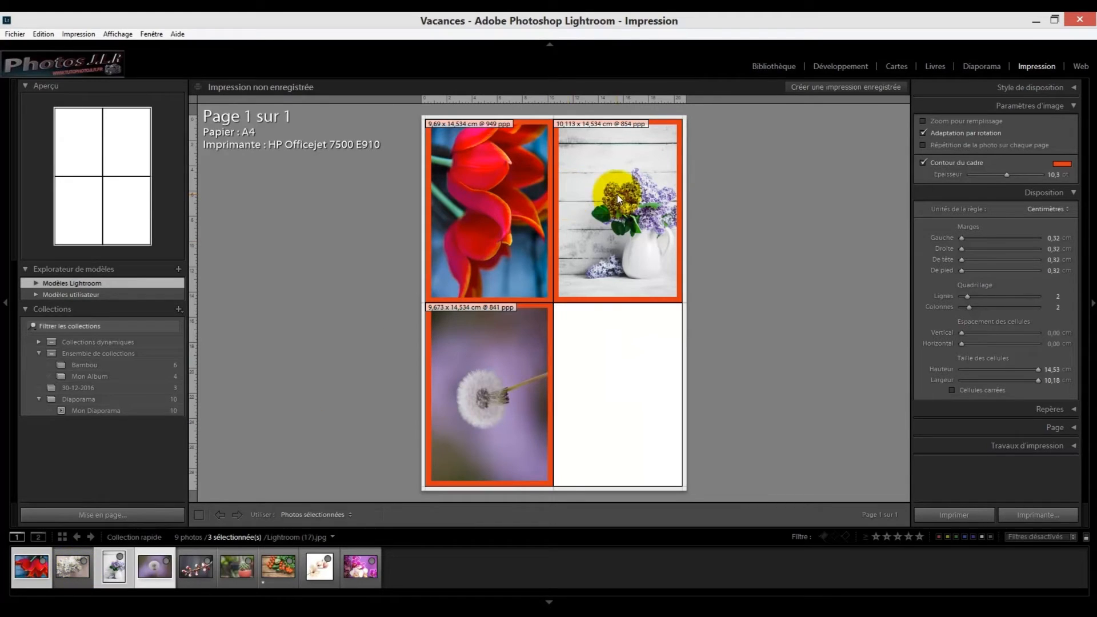
pyautogui.click(503, 337)
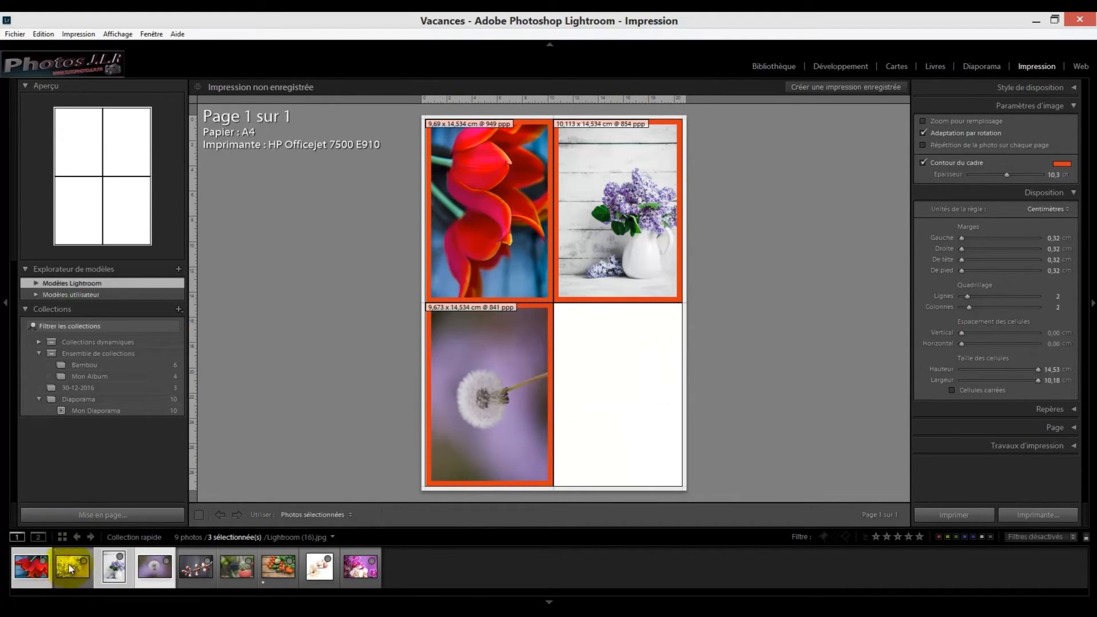
# Step: Add the white lilac photo to the current selection to fill the fourth grid cell
pyautogui.keyDown('ctrl'); pyautogui.click(71, 568); pyautogui.keyUp('ctrl')
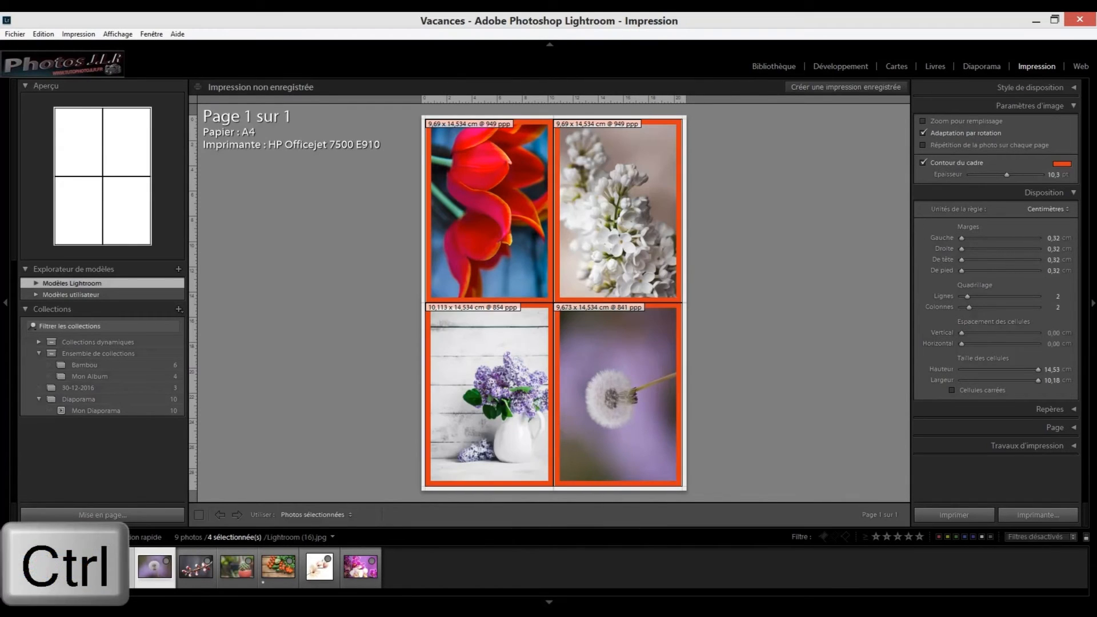
pyautogui.click(623, 189)
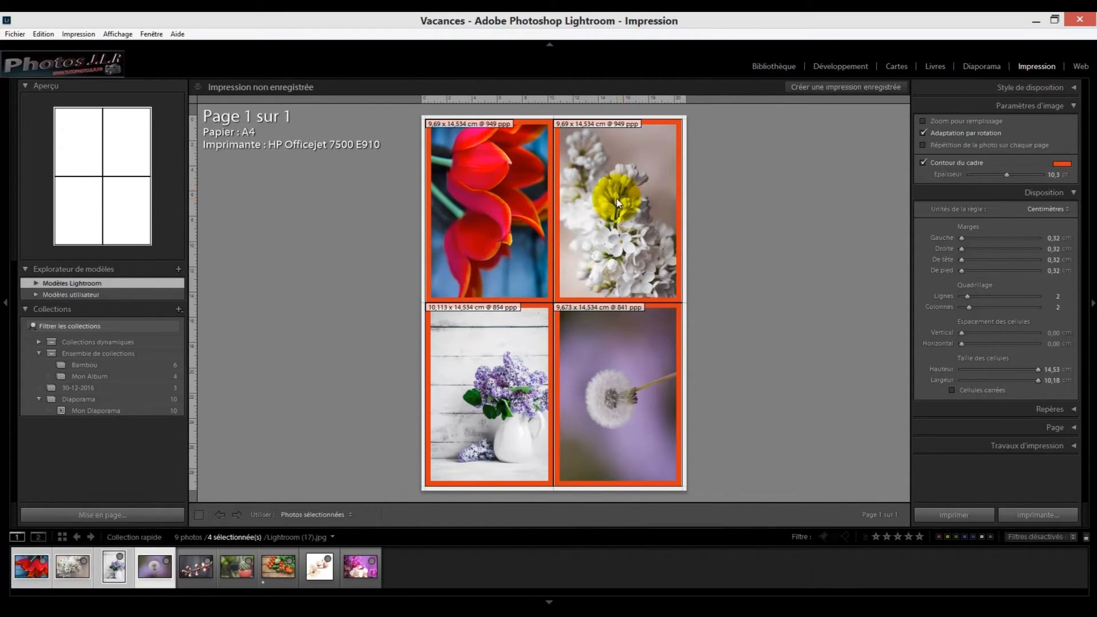
pyautogui.click(461, 389)
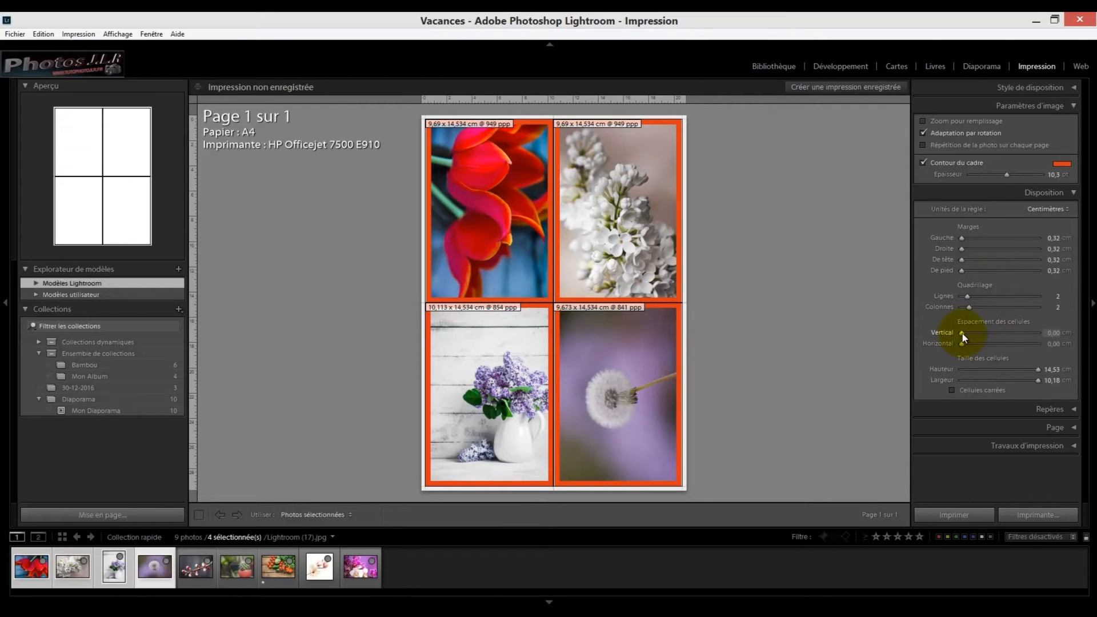
# Step: Set the cell spacing to 1,87 cm vertically and 1,28 cm horizontally
pyautogui.moveTo(963, 334); pyautogui.dragTo(968, 334)
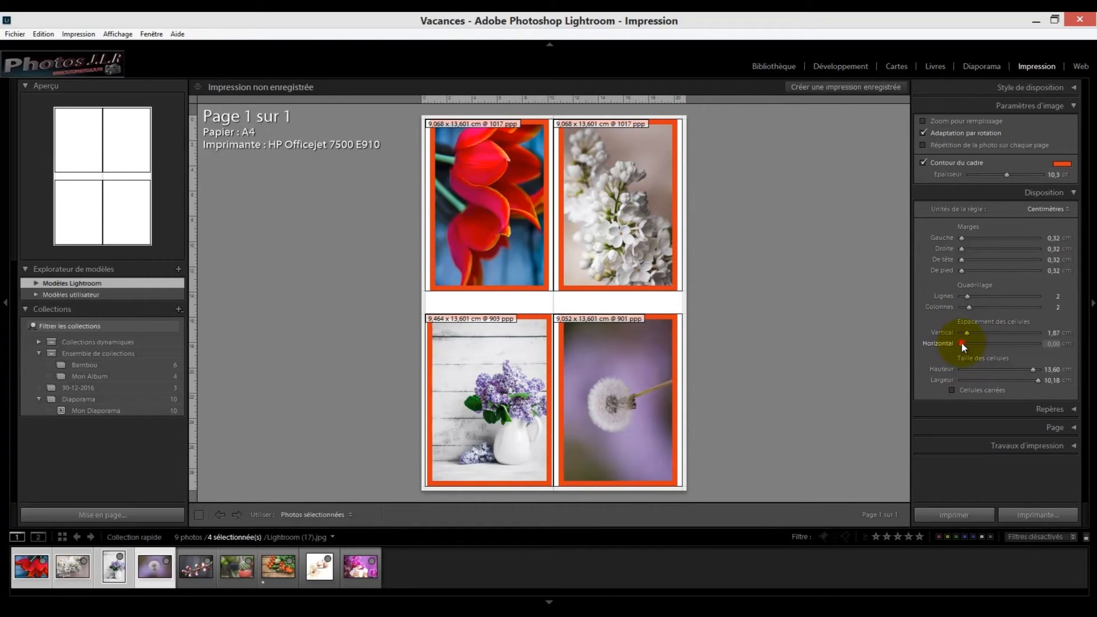
pyautogui.moveTo(962, 343); pyautogui.dragTo(967, 342)
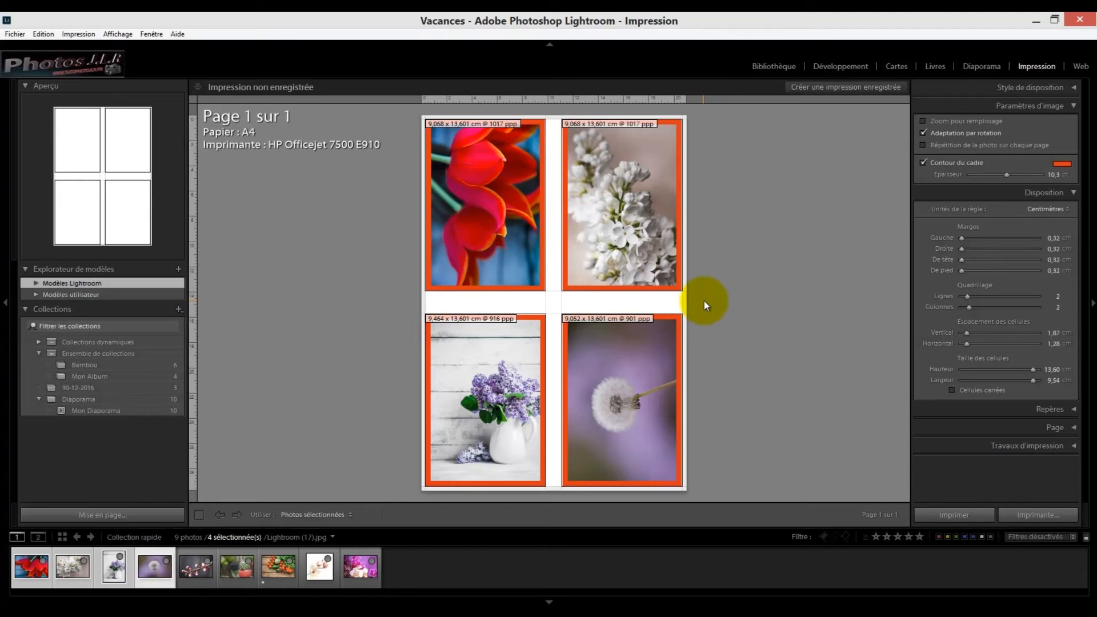
# Step: Resize the cells to 14,01 cm high and 9,53 cm wide, and turn on Cellules carrées
pyautogui.moveTo(1035, 370); pyautogui.dragTo(1037, 369)
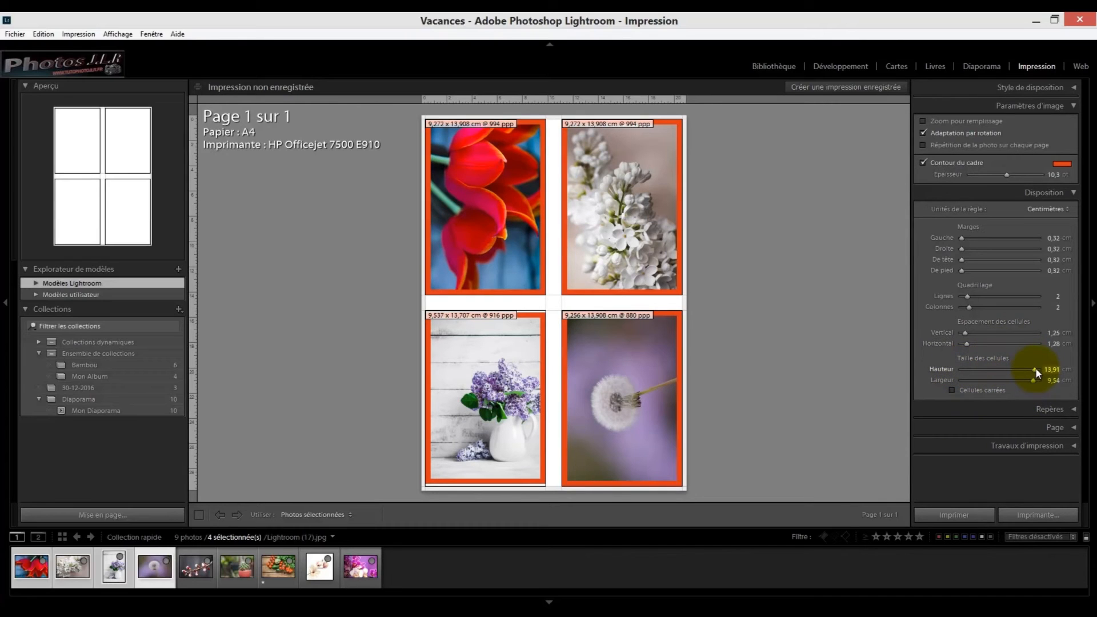
pyautogui.moveTo(1034, 369); pyautogui.dragTo(1036, 369)
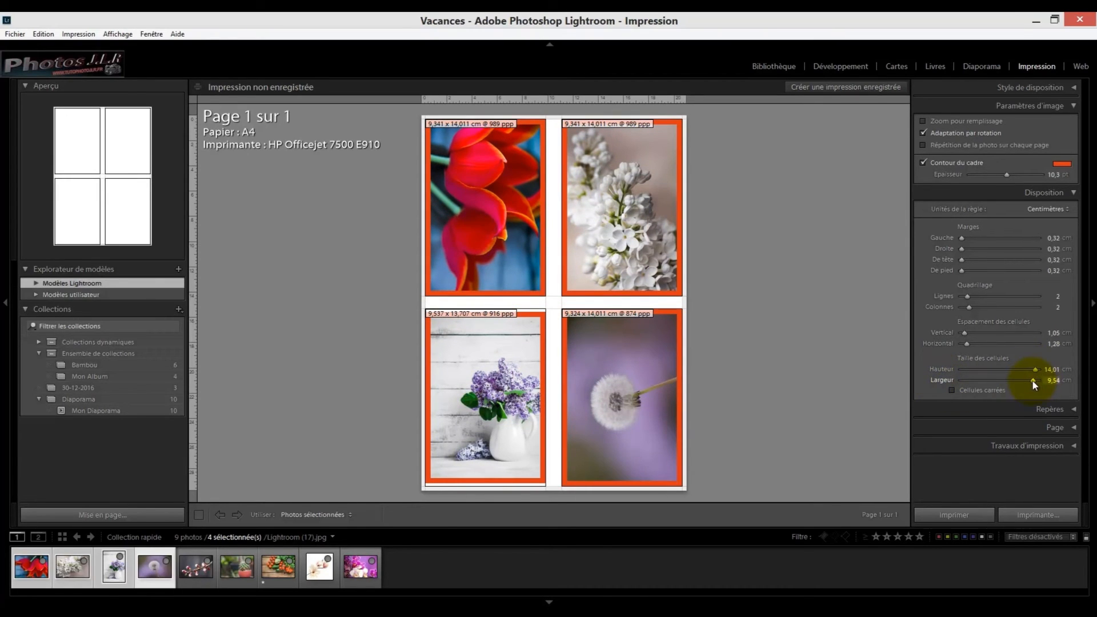
pyautogui.moveTo(1033, 379)
pyautogui.mouseDown()
pyautogui.moveTo(1023, 385)
pyautogui.moveTo(1033, 381)
pyautogui.mouseUp()
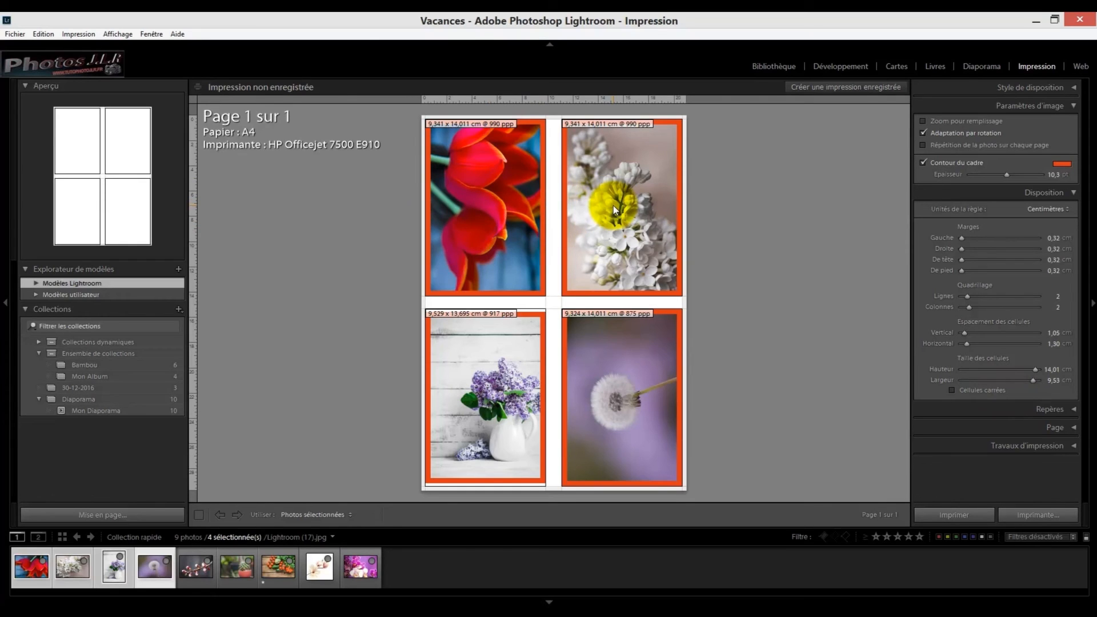
pyautogui.click(952, 391)
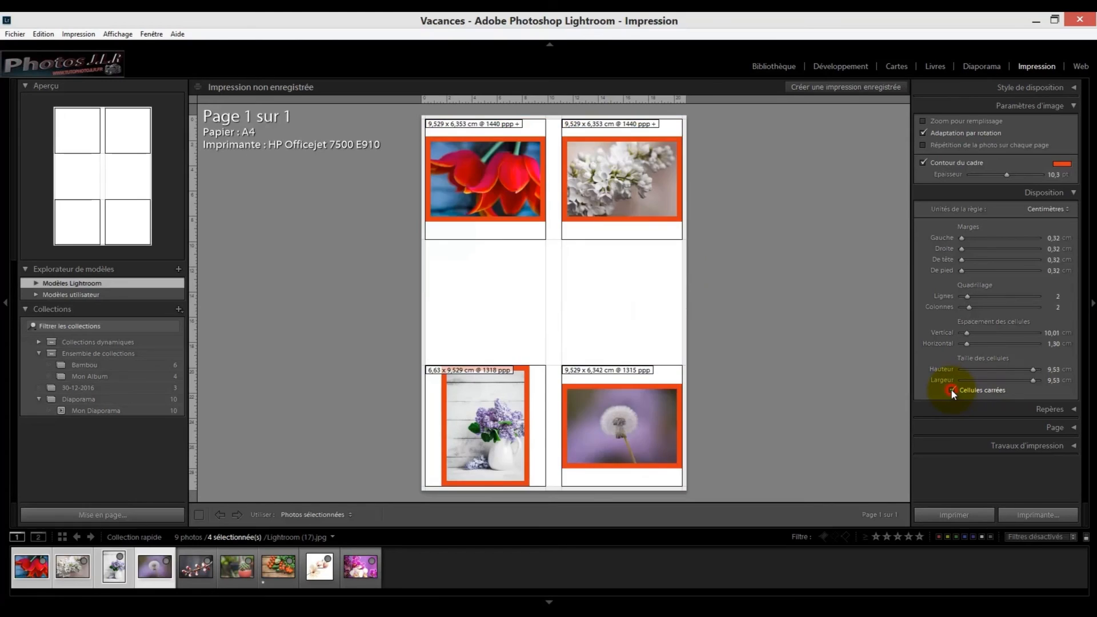